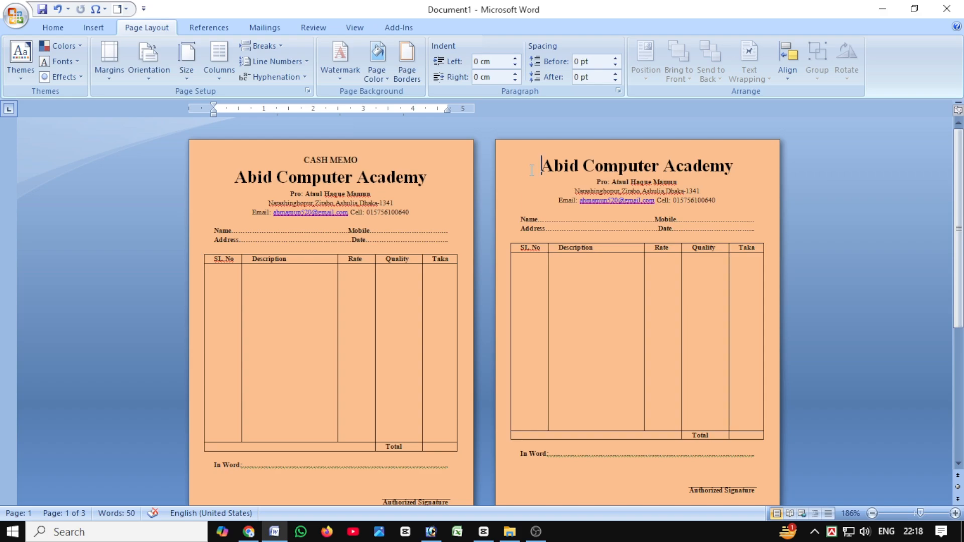
# Change the page colour of the cash memo document to a dark teal theme colour.
pyautogui.click(376, 65)
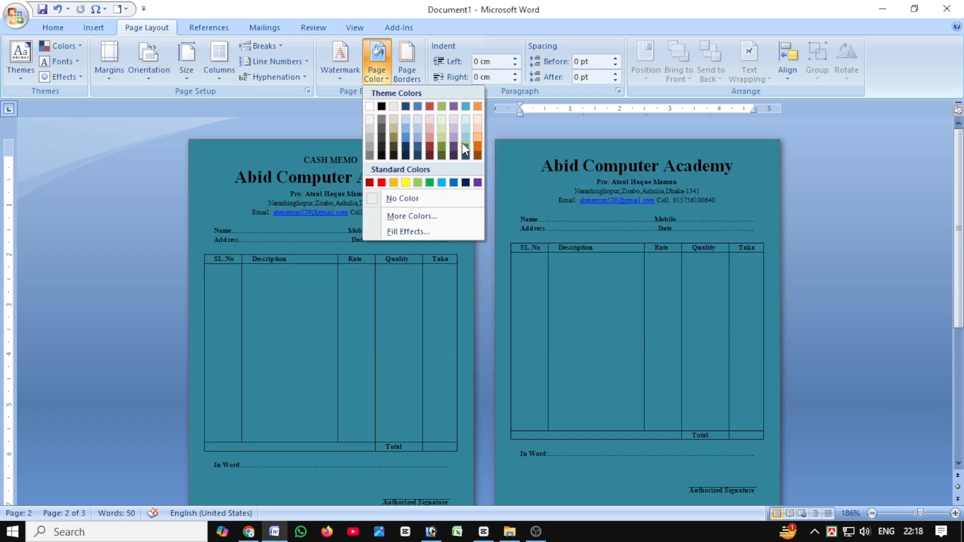
pyautogui.click(462, 142)
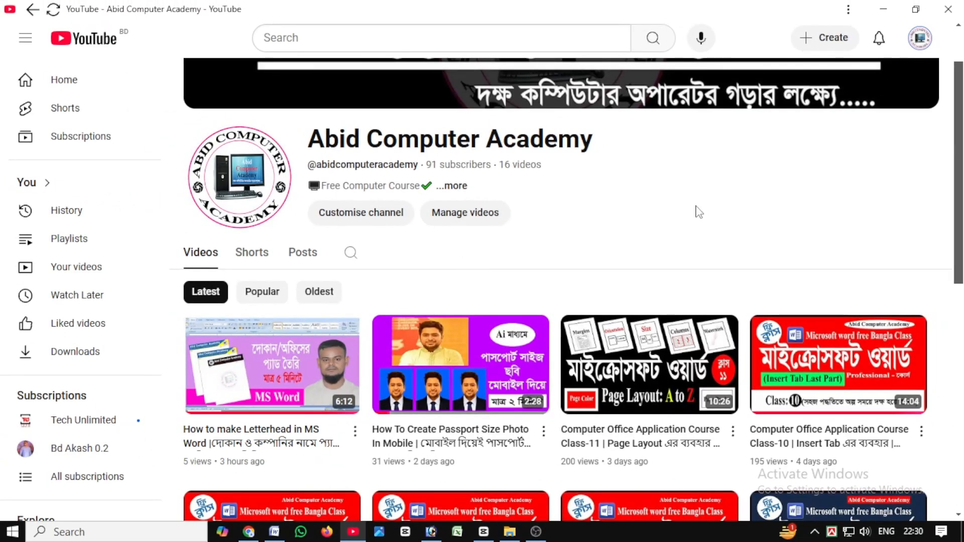
# Switch to YouTube and look through the list of videos on the Abid Computer Academy channel.
pyautogui.scroll(2, 689, 230)
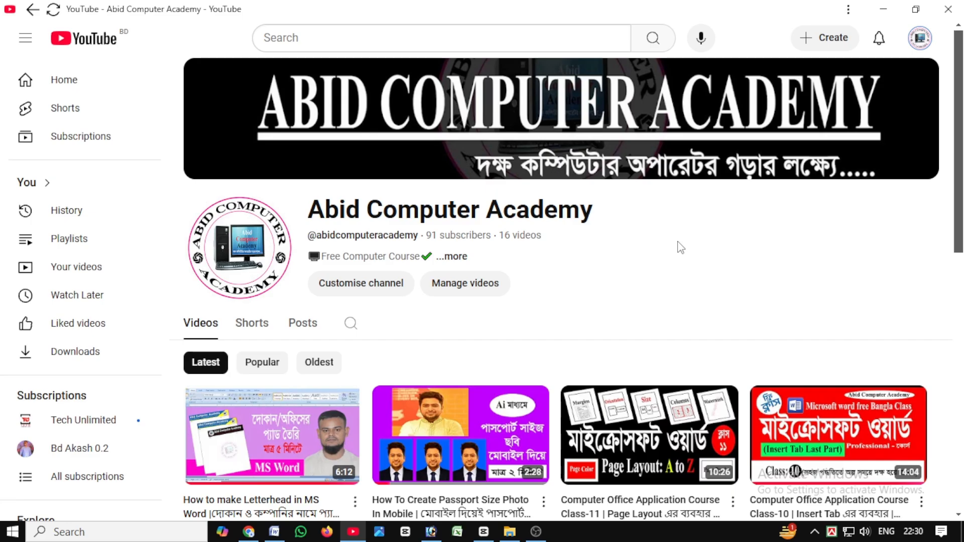
pyautogui.scroll(-10, 680, 249)
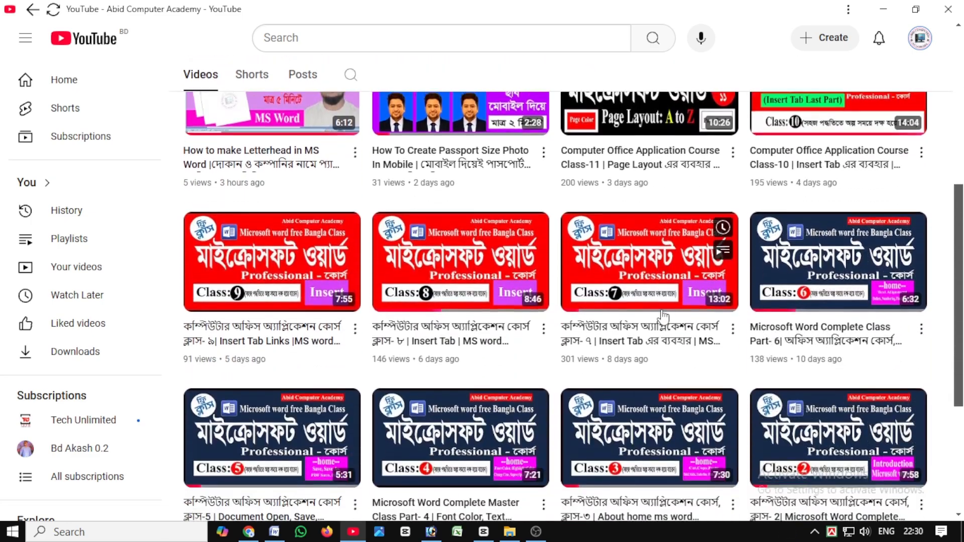
pyautogui.scroll(-1, 664, 321)
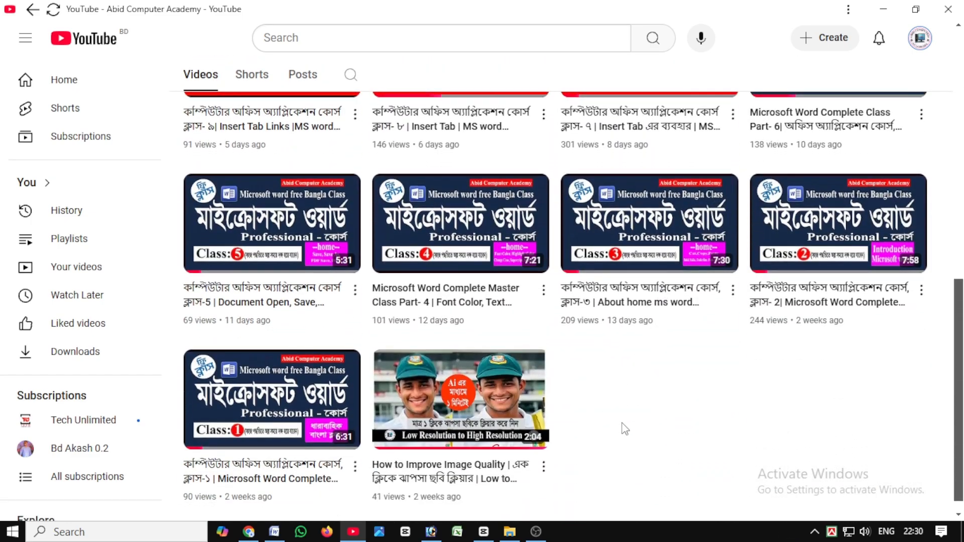
pyautogui.scroll(4, 622, 427)
pyautogui.scroll(5, 552, 302)
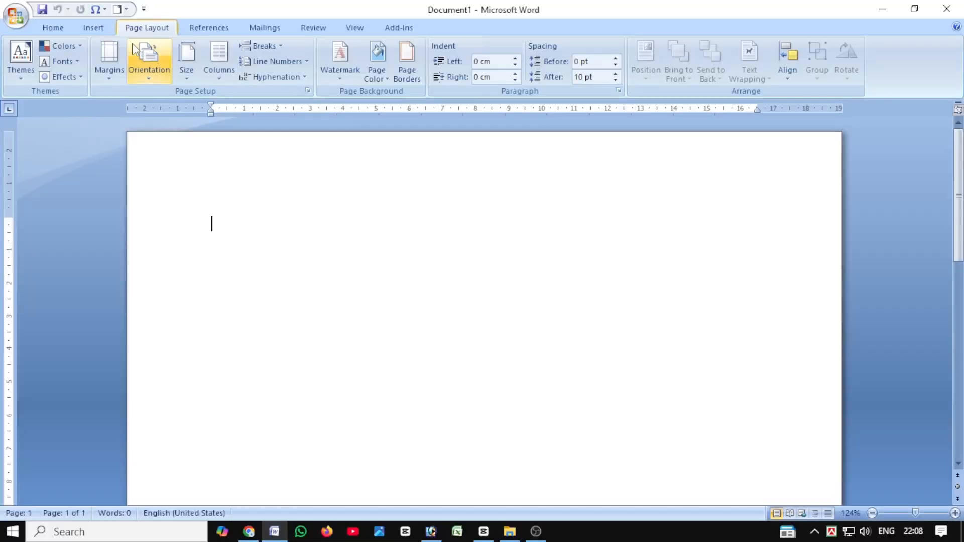
# Apply the last custom margins (top 0.3 cm, others 0.5 cm) and set a custom paper size 5.7 cm wide and about 8 cm high.
pyautogui.click(112, 63)
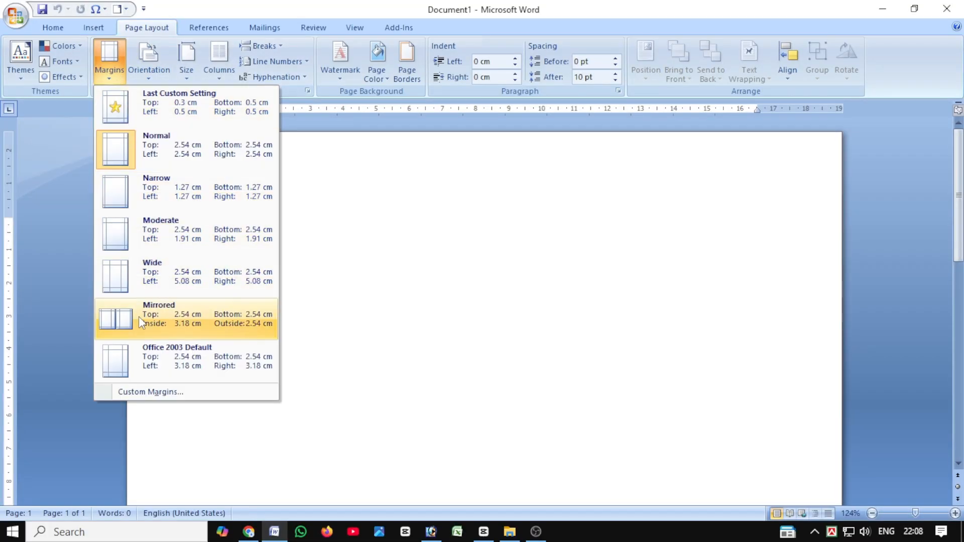
pyautogui.click(135, 109)
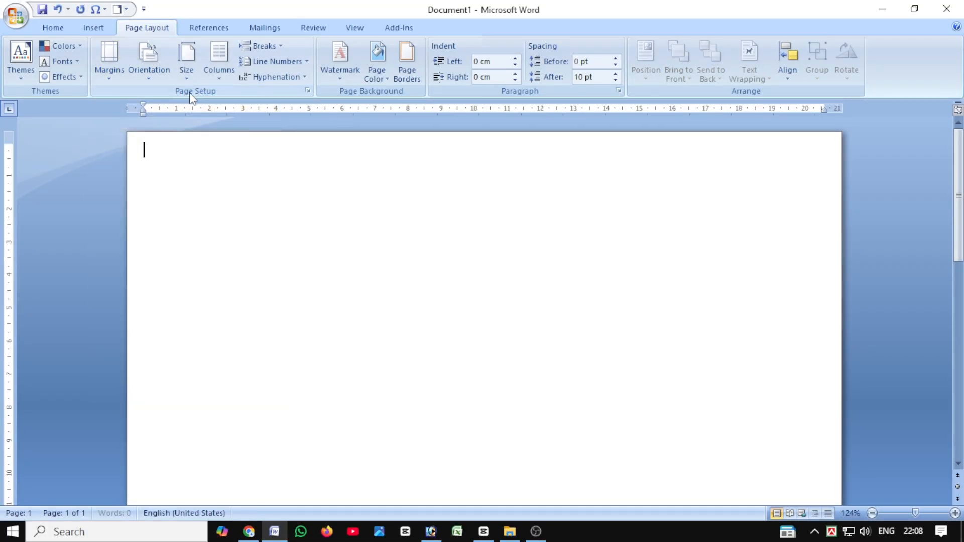
pyautogui.click(187, 69)
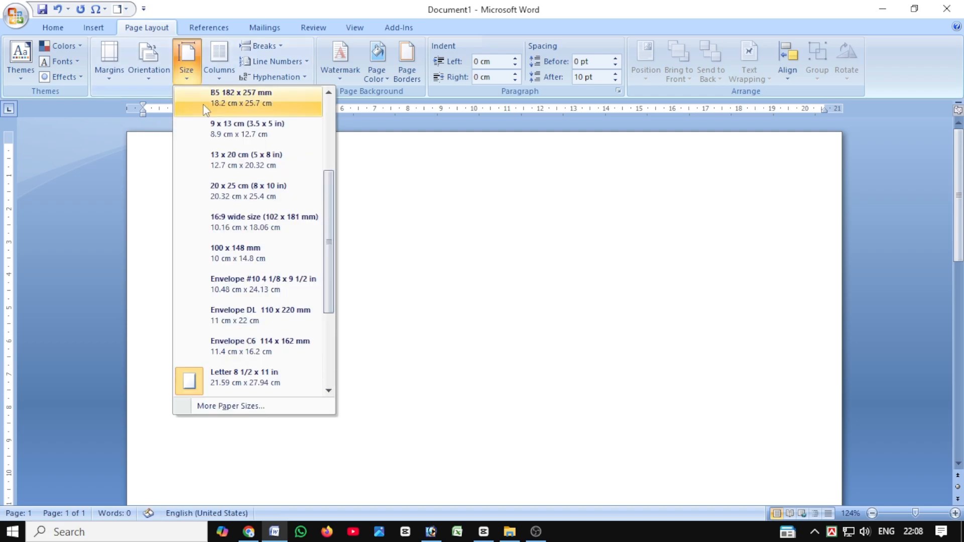
pyautogui.scroll(-3, 236, 219)
pyautogui.click(231, 406)
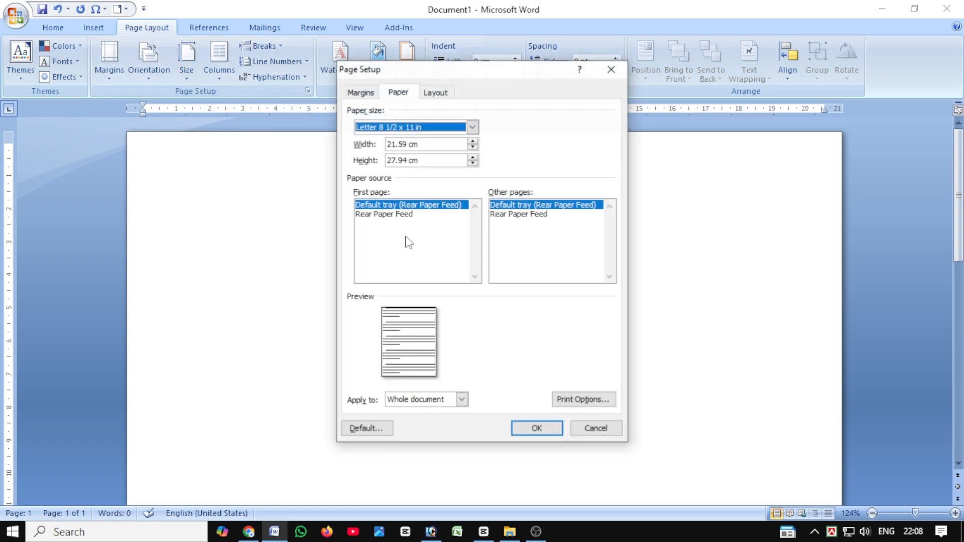
pyautogui.doubleClick(399, 144)
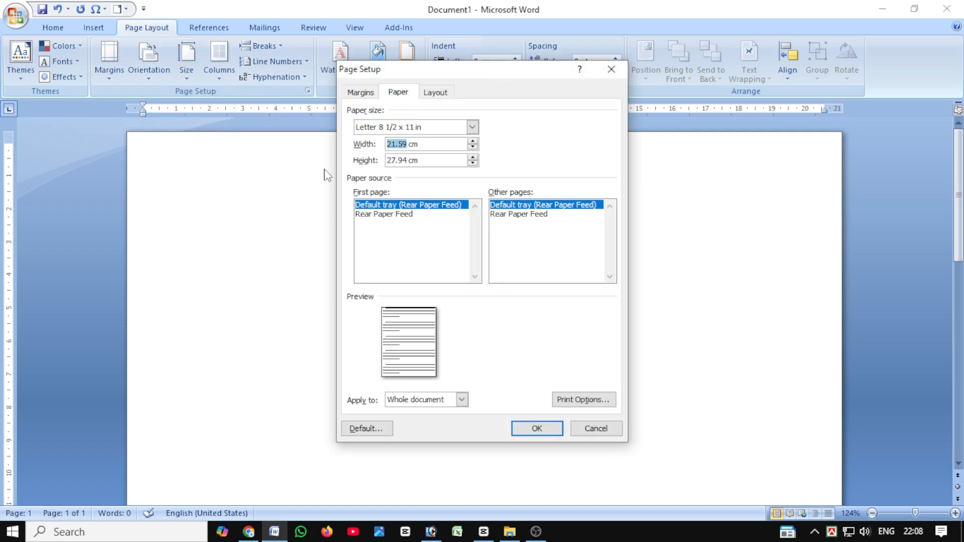
pyautogui.write('5')
pyautogui.moveTo(406, 161); pyautogui.dragTo(391, 160)
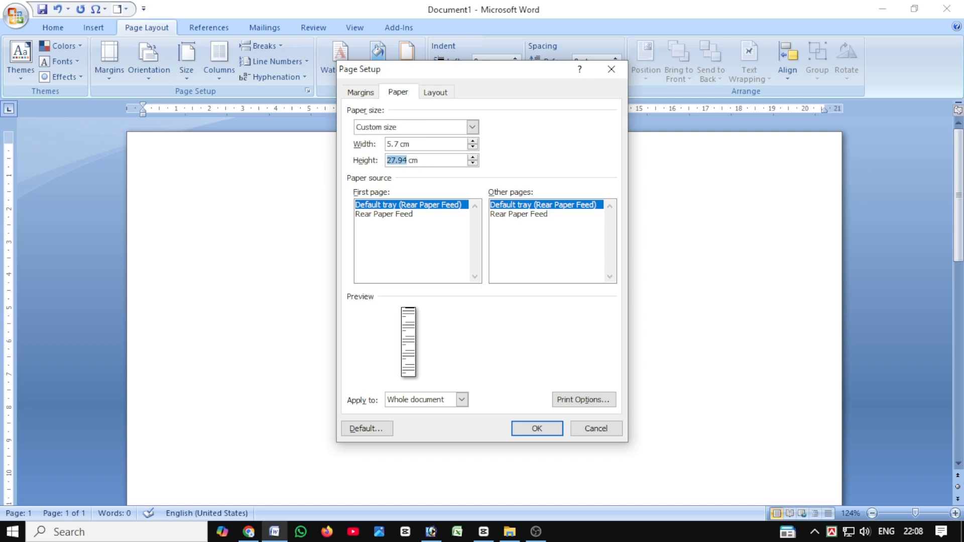
pyautogui.write('5.')
pyautogui.click(557, 426)
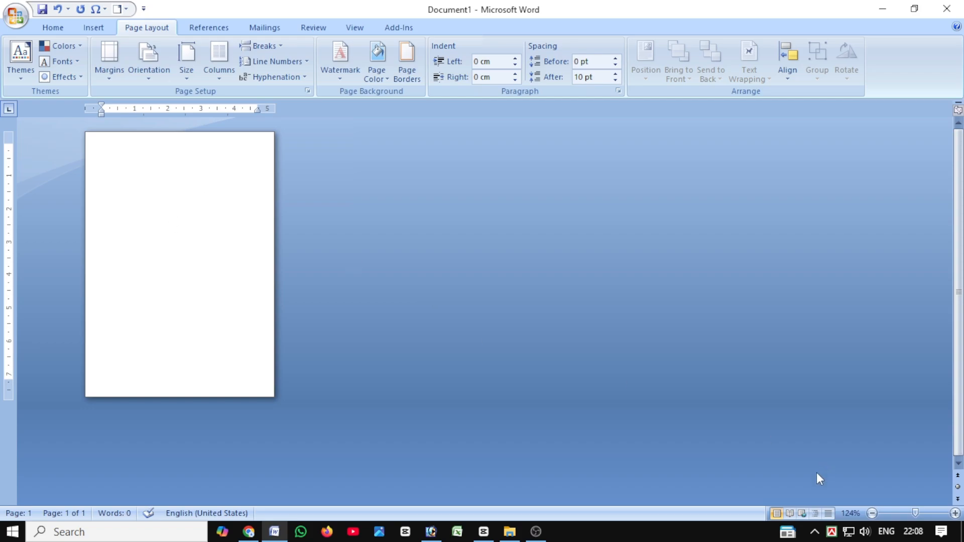
# Set the font for the text on the blank page to Times New Roman.
pyautogui.scroll(-3, 606, 400)
pyautogui.scroll(14, 606, 400)
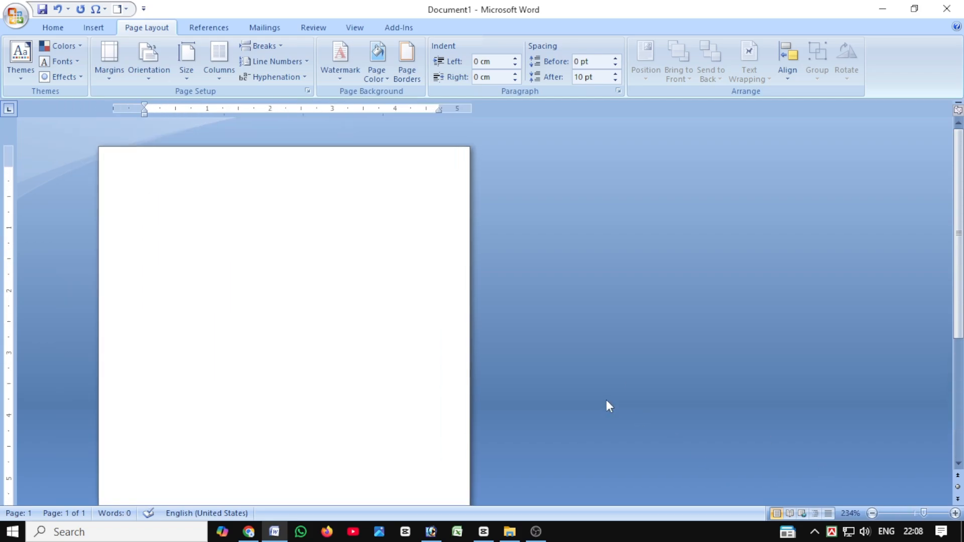
pyautogui.scroll(7, 607, 399)
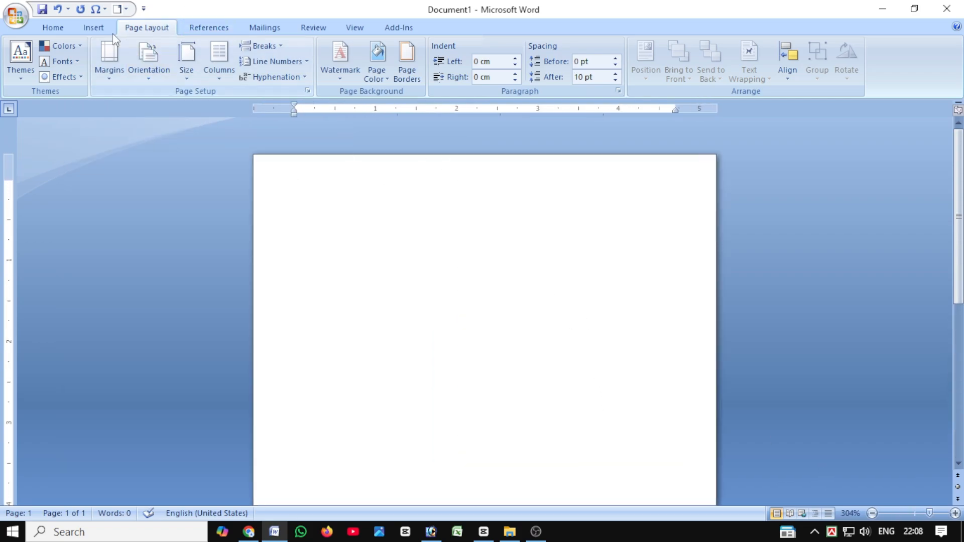
pyautogui.click(65, 29)
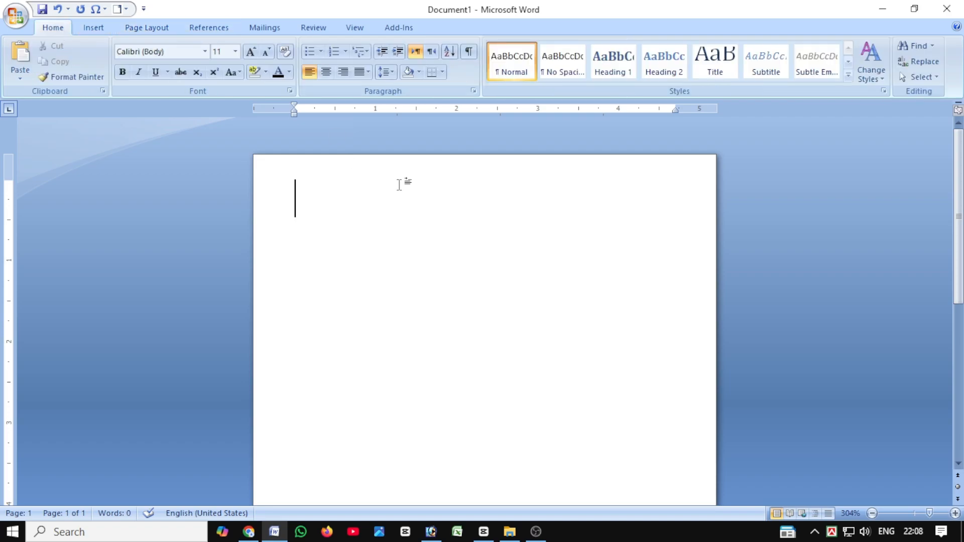
pyautogui.click(205, 52)
pyautogui.click(201, 118)
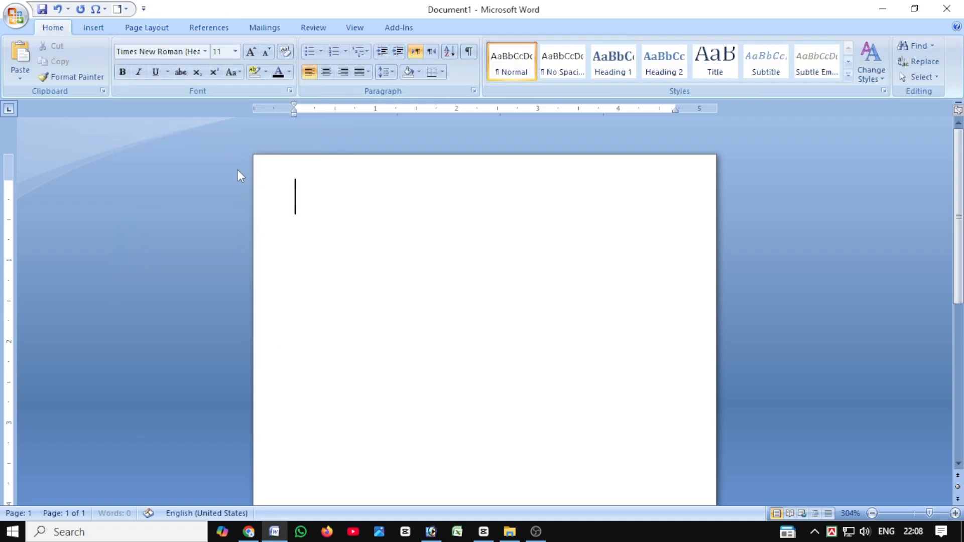
pyautogui.write('Cas')
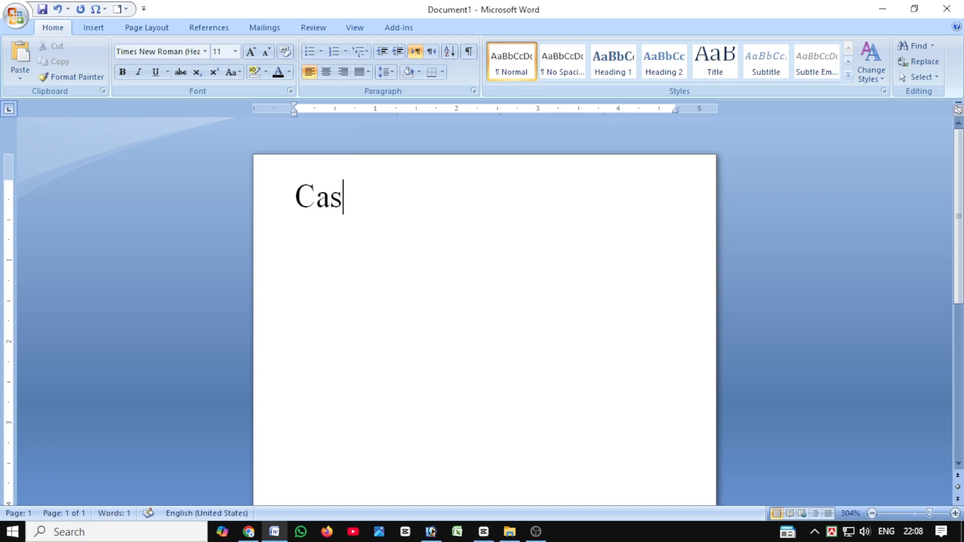
pyautogui.press('BackSpace')
pyautogui.press('BackSpace')
pyautogui.press('BackSpace')
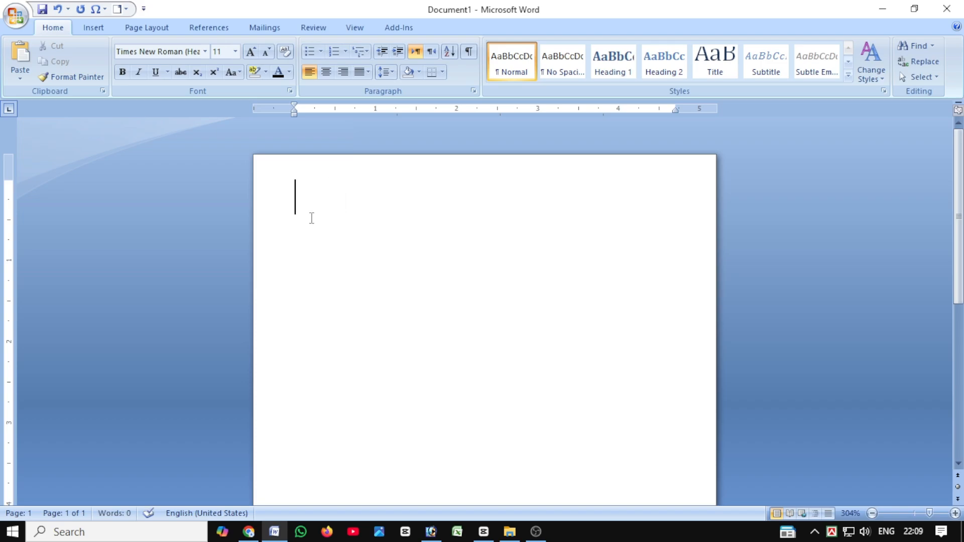
# Enter the heading "CASH MEMO" on the first line and centre it on the page.
pyautogui.write('CASH ')
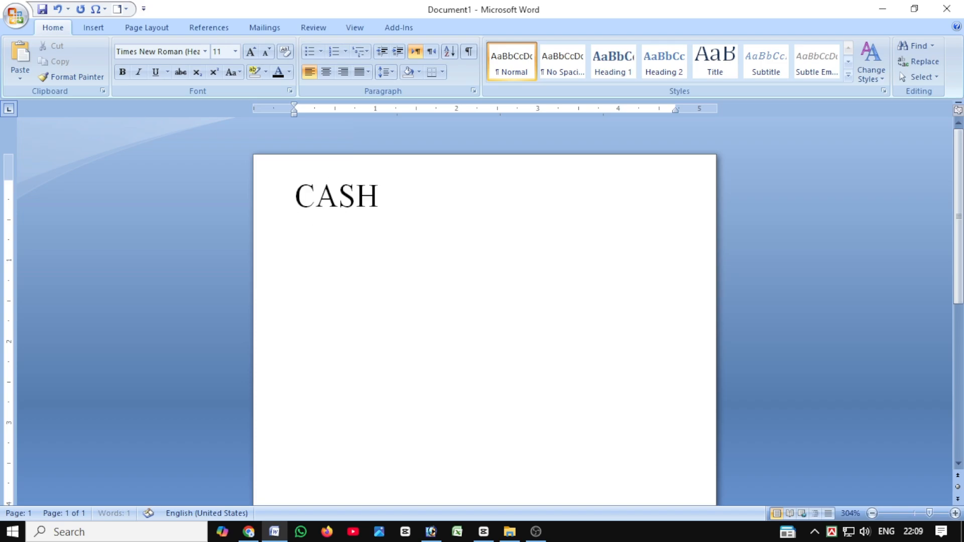
pyautogui.write('MEMO')
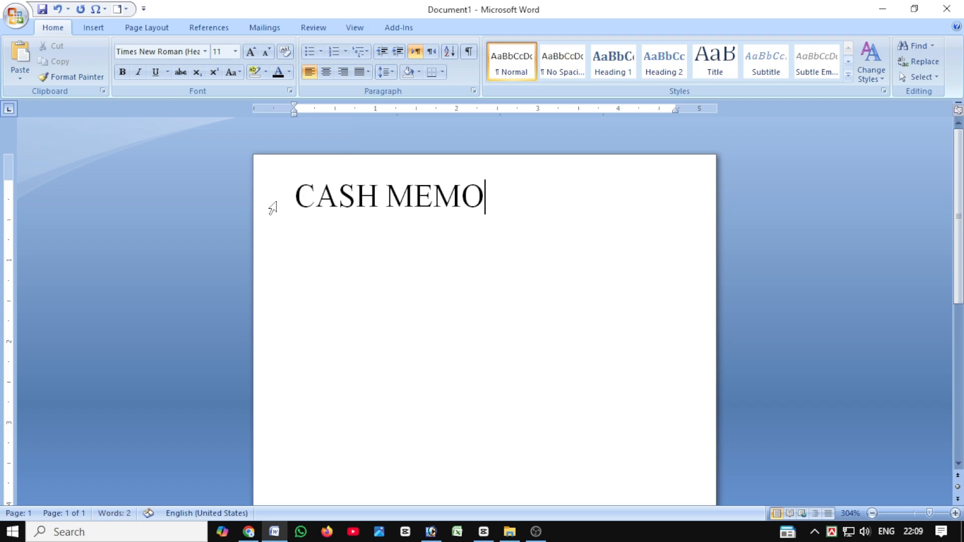
pyautogui.click(325, 72)
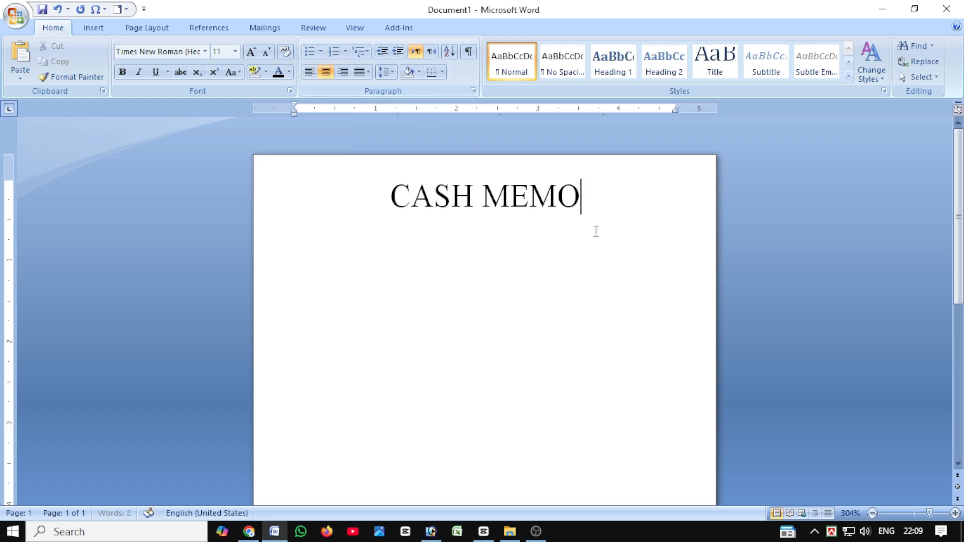
# Reduce the "CASH MEMO" heading to font size 5 and make it bold.
pyautogui.moveTo(590, 197); pyautogui.dragTo(376, 209)
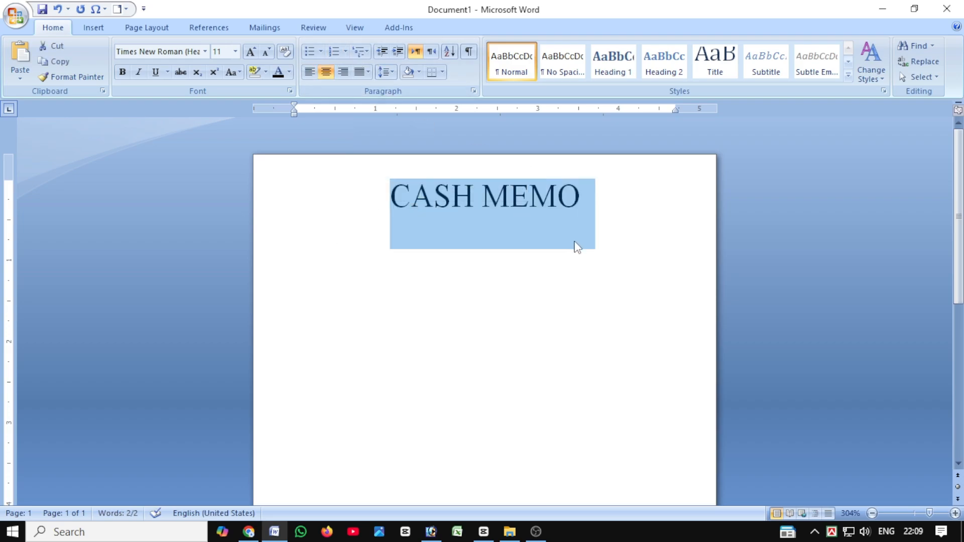
pyautogui.hotkey('ctrl', '[')
pyautogui.hotkey('ctrl', '[')
pyautogui.hotkey('ctrl', '[')
pyautogui.hotkey('ctrl', '[')
pyautogui.hotkey('ctrl', '[')
pyautogui.hotkey('ctrl', '[')
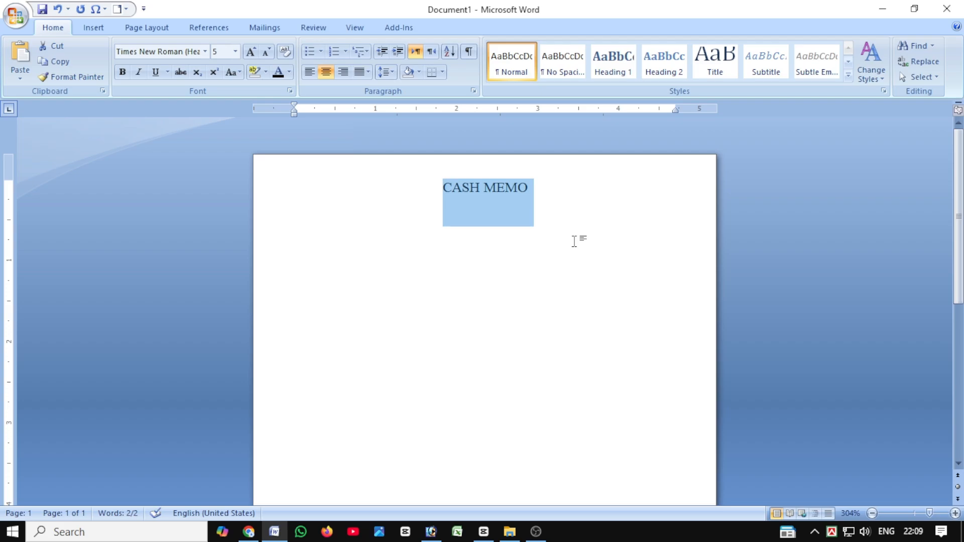
pyautogui.hotkey('ctrl', '[')
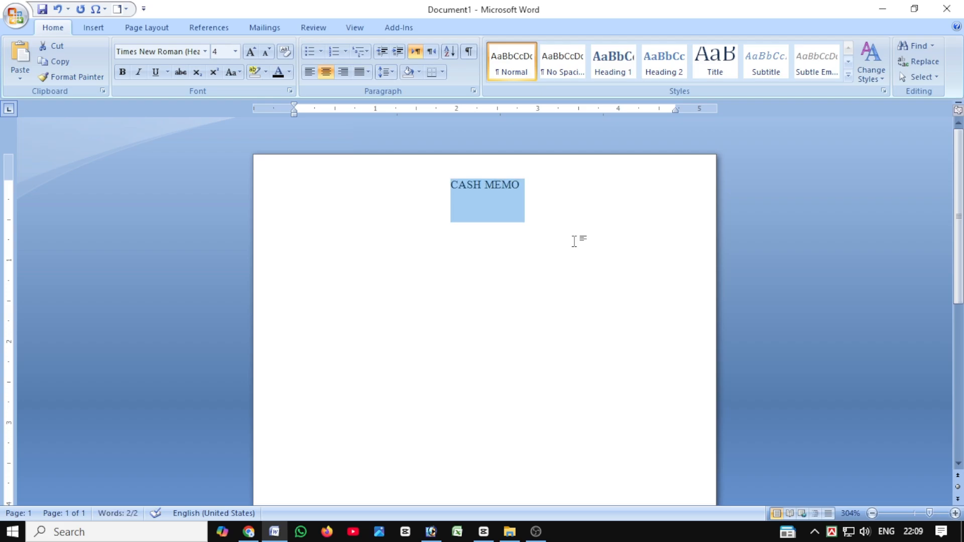
pyautogui.hotkey('ctrl', ']')
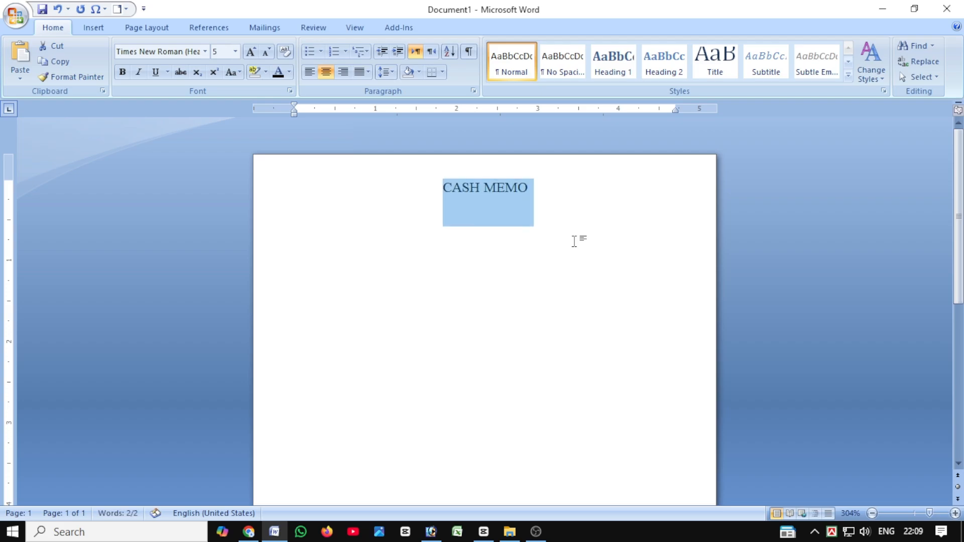
pyautogui.hotkey('ctrl', 'b')
# Enter "Abid Computer Academy" on the line below the "CASH MEMO" heading.
pyautogui.click(526, 229)
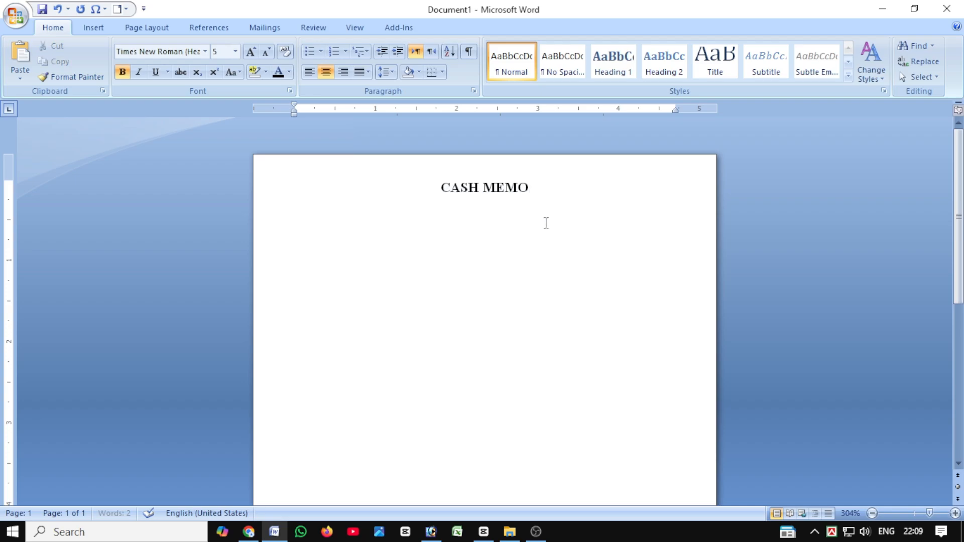
pyautogui.write('abid Comput')
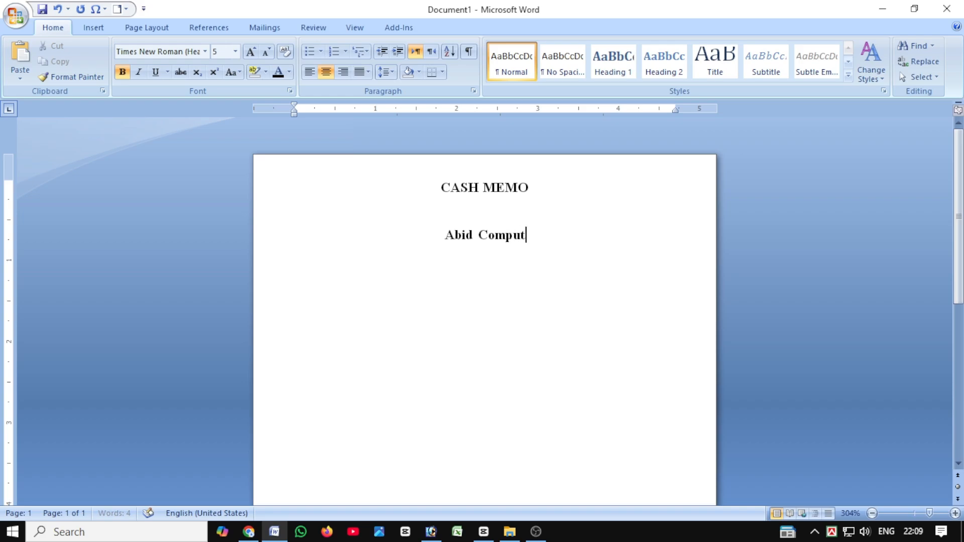
pyautogui.write('er AS')
pyautogui.press('BackSpace')
pyautogui.press('BackSpace')
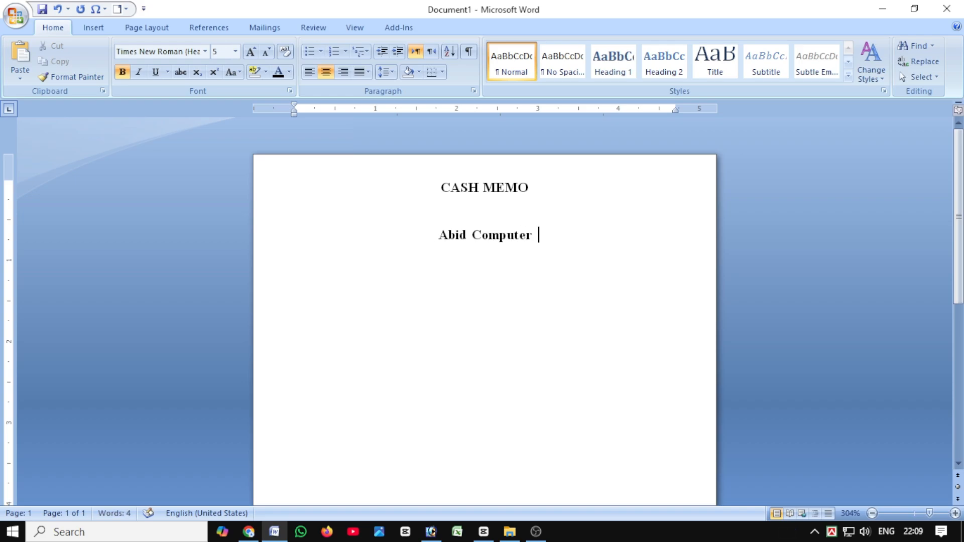
pyautogui.write('Acade')
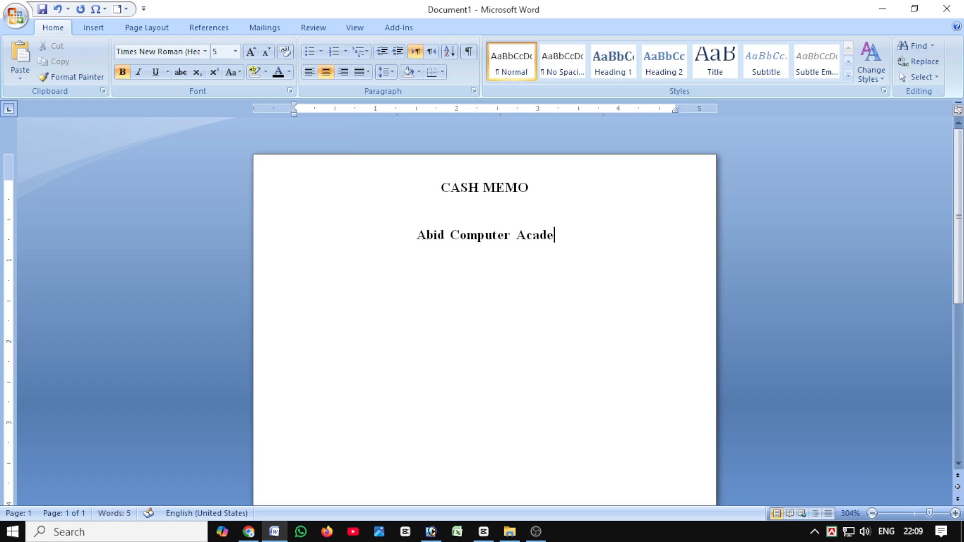
pyautogui.write('my')
# Enlarge the "Abid Computer Academy" line to font size 11.
pyautogui.moveTo(570, 236); pyautogui.dragTo(382, 233)
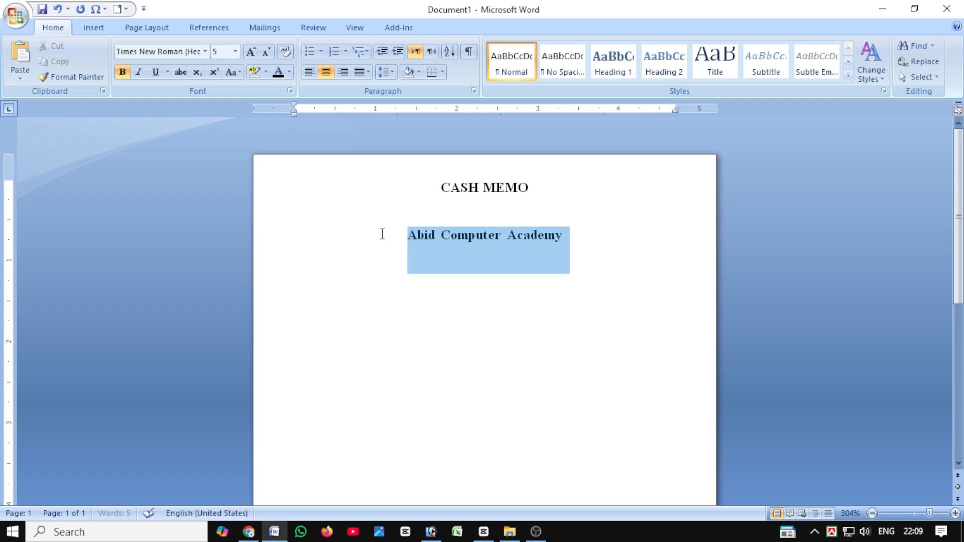
pyautogui.hotkey('ctrl', ']')
pyautogui.hotkey('ctrl', ']')
pyautogui.hotkey('ctrl', ']')
pyautogui.hotkey('ctrl', ']')
pyautogui.hotkey('ctrl', ']')
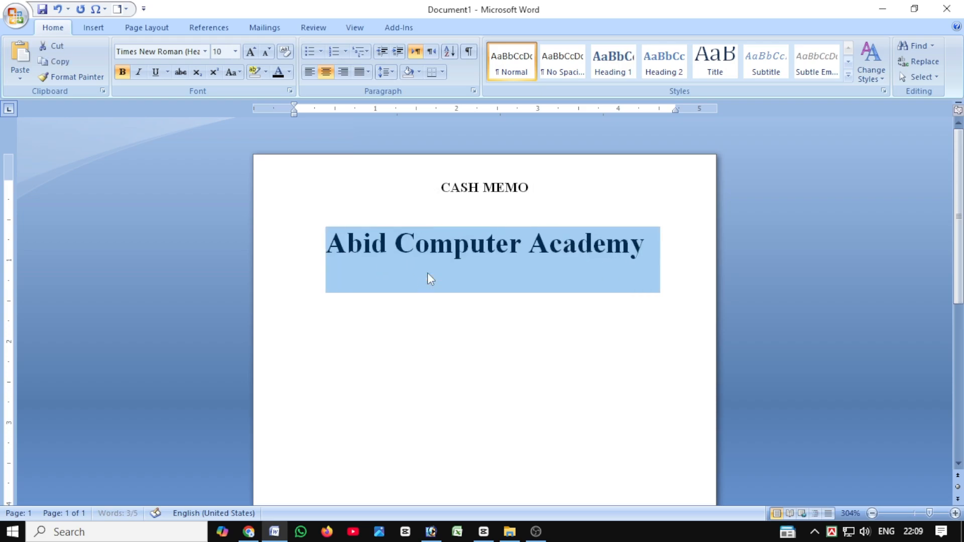
pyautogui.hotkey('ctrl', ']')
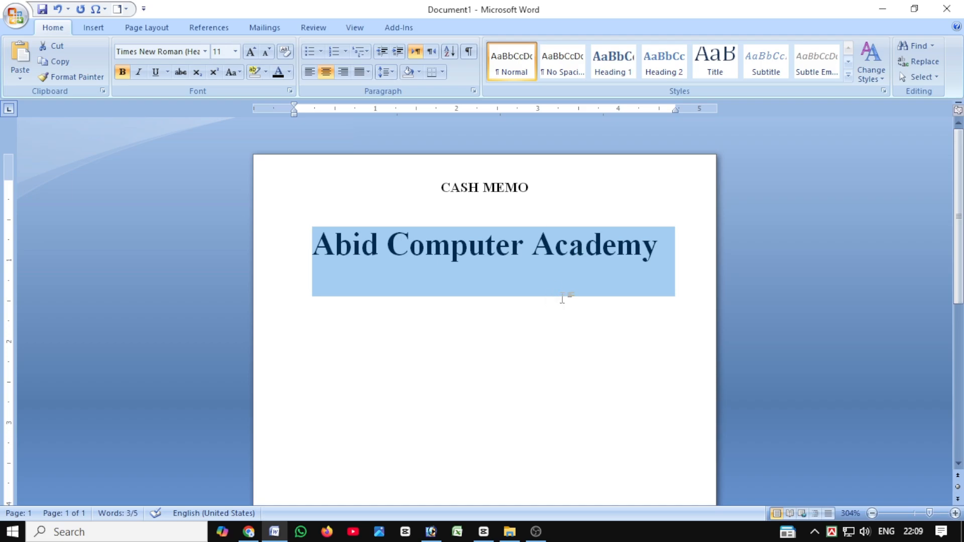
pyautogui.click(532, 246)
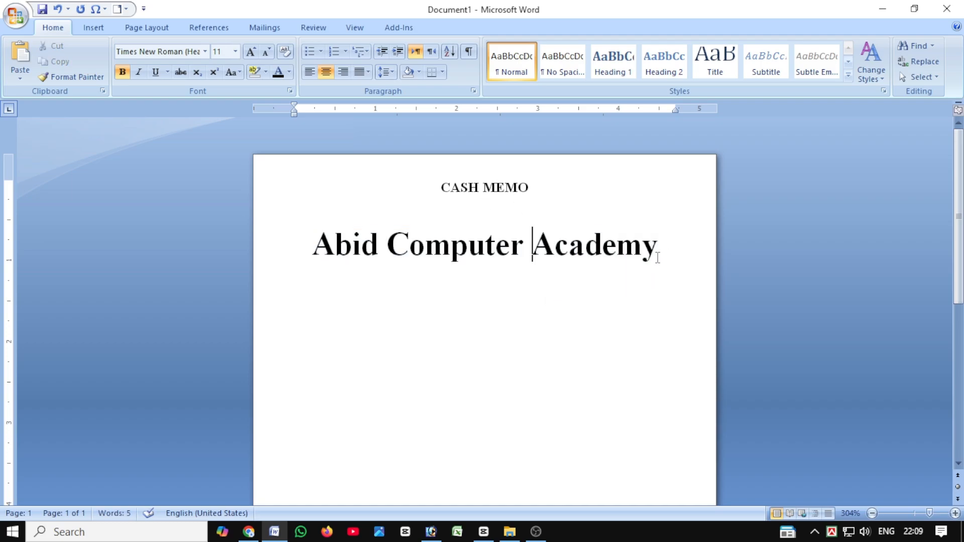
# Remove the space after paragraph from the "CASH MEMO" and "Abid Computer Academy" lines.
pyautogui.moveTo(658, 258); pyautogui.dragTo(305, 161)
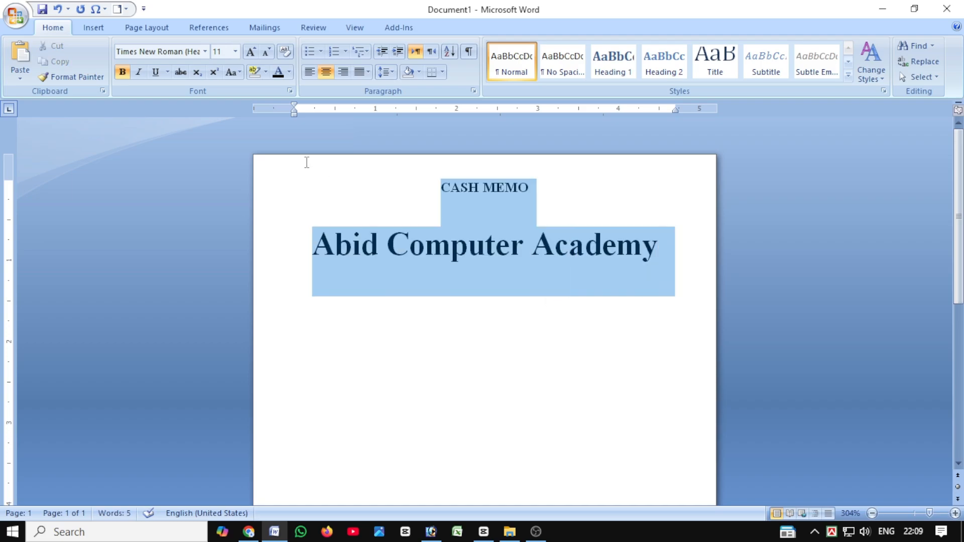
pyautogui.click(394, 74)
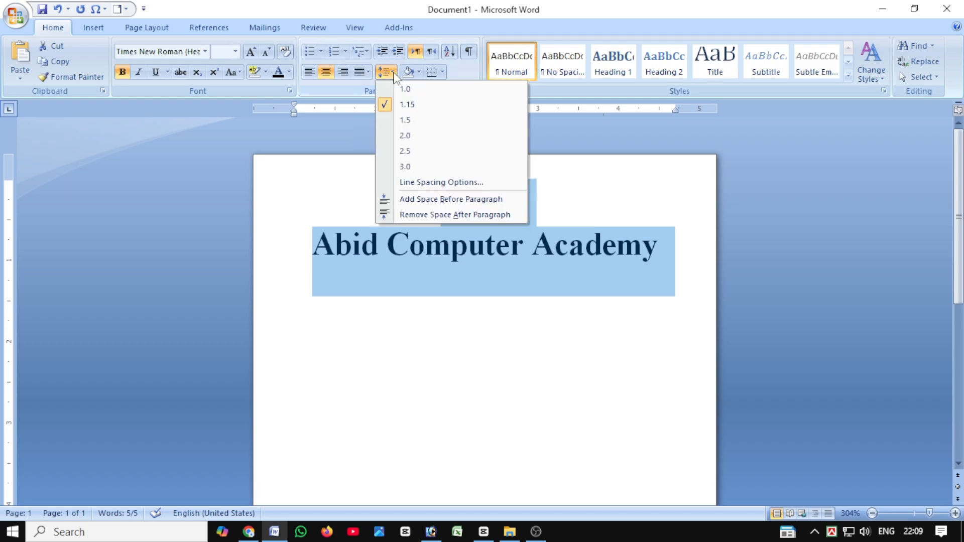
pyautogui.click(415, 215)
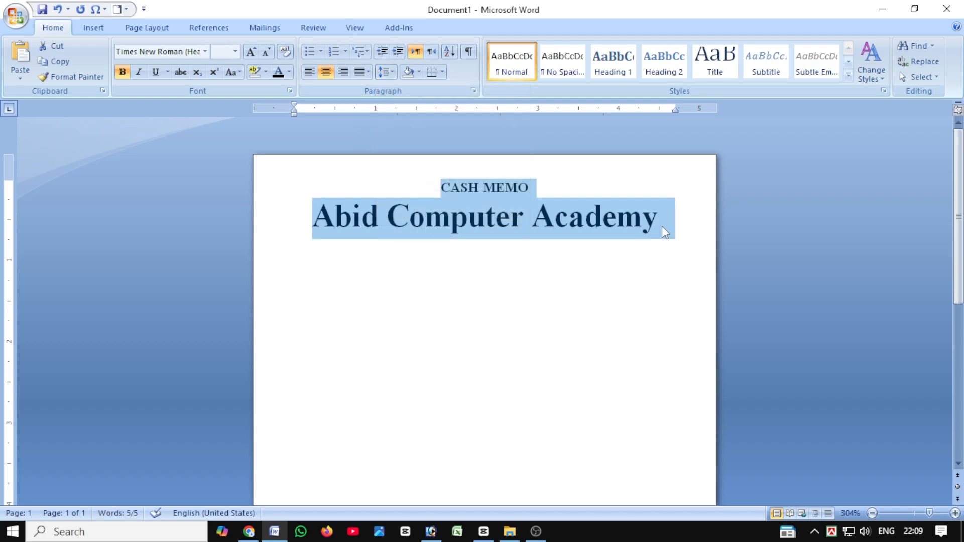
pyautogui.click(638, 249)
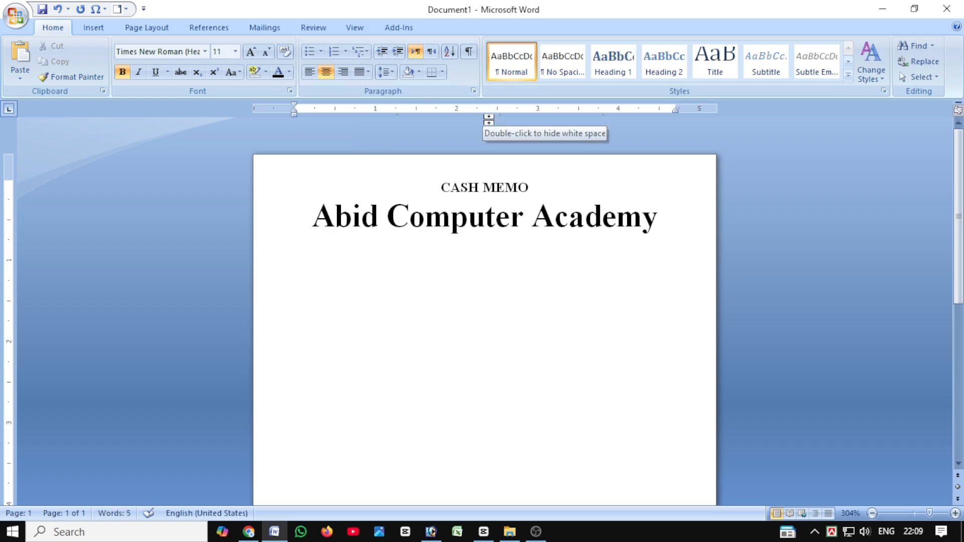
# Add a line at font size 6 below "Abid Computer Academy" and enter "Pro:" followed by the proprietor's full name.
pyautogui.write('{')
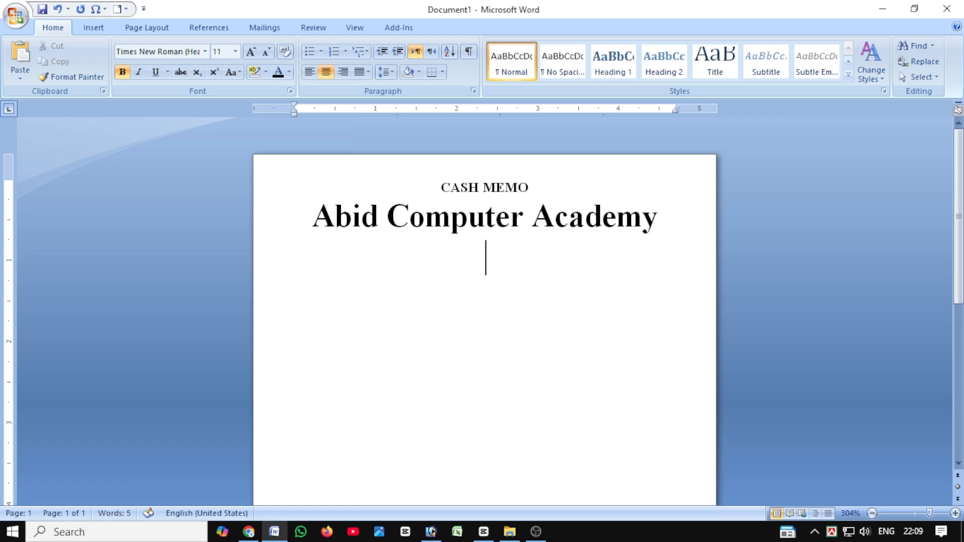
pyautogui.hotkey('ctrl', '[')
pyautogui.hotkey('ctrl', '[')
pyautogui.hotkey('ctrl', '[')
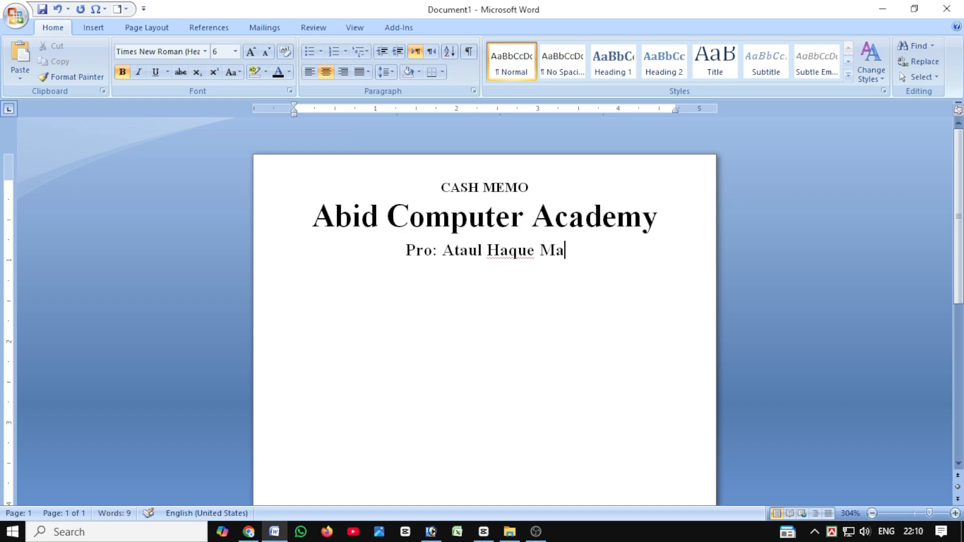
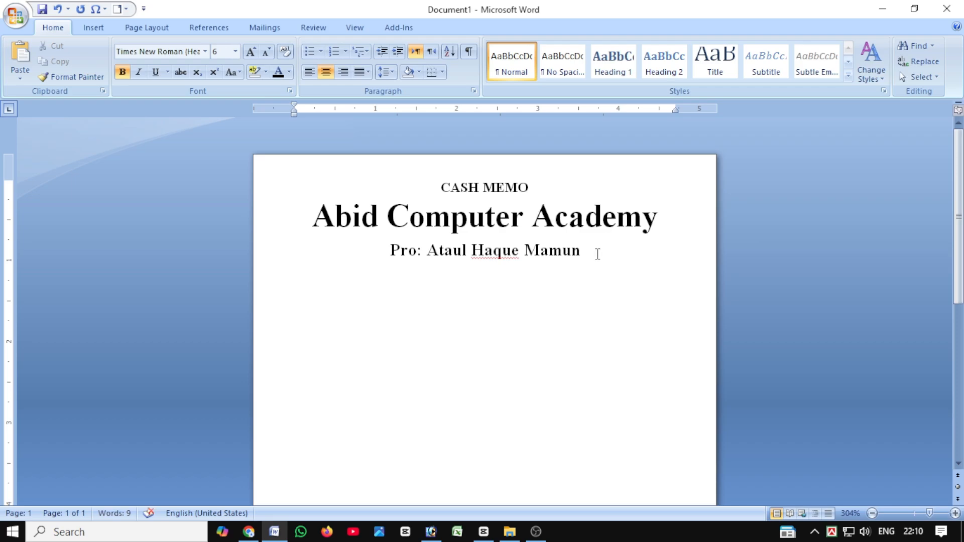
# Enter the academy's postal address on a new line below the proprietor line.
pyautogui.press('Return')
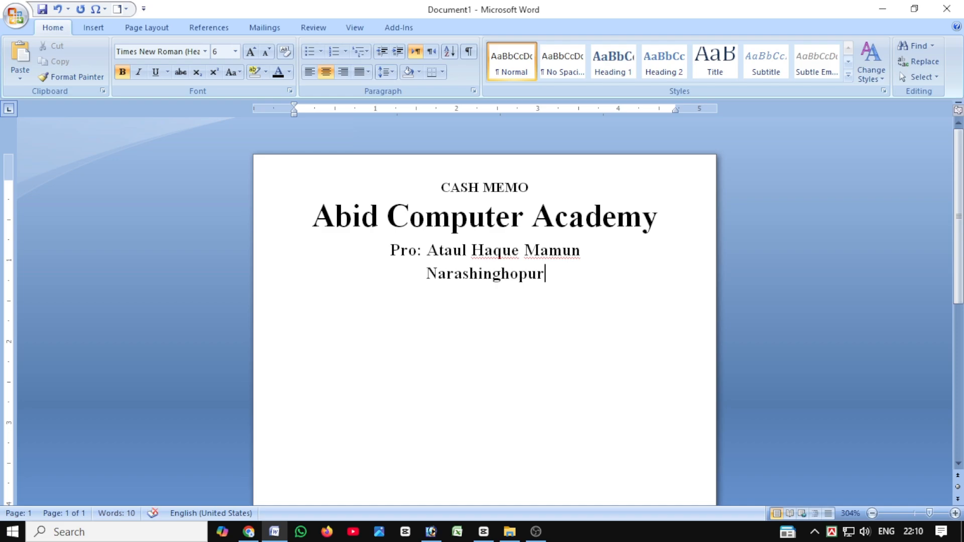
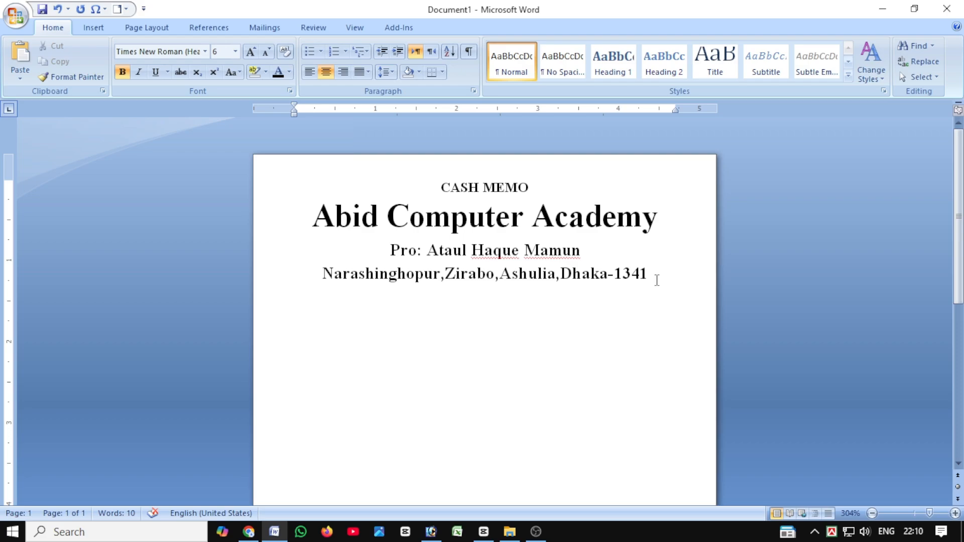
pyautogui.moveTo(656, 280); pyautogui.dragTo(427, 252)
pyautogui.click(657, 281)
# Add a line below the address with "Email:" and the academy's e-mail address.
pyautogui.press('Return')
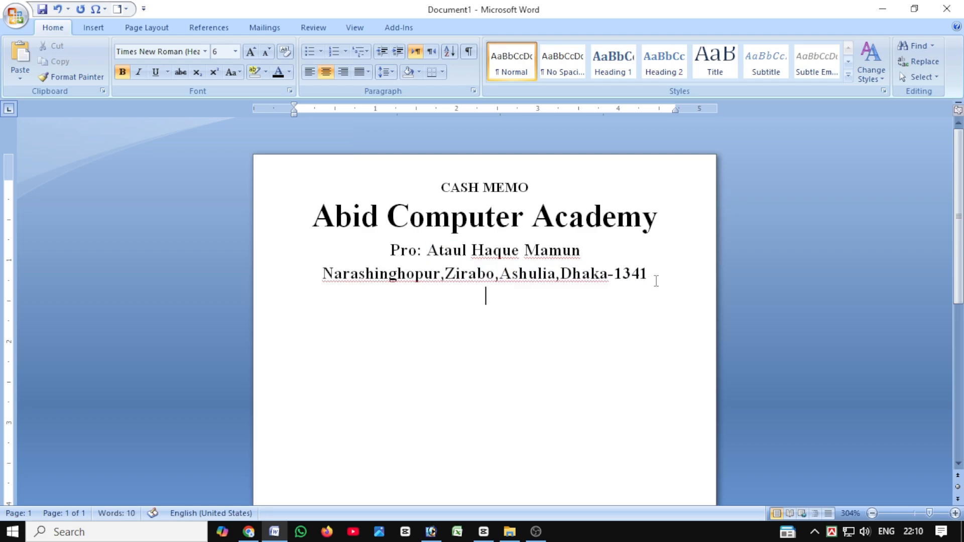
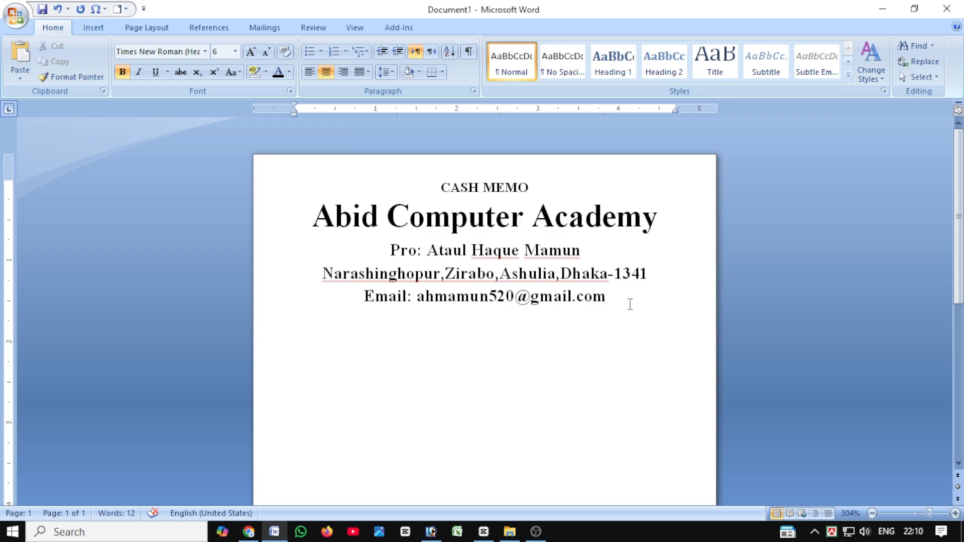
# Continue the e-mail line with "Cell:" and the contact's phone number.
pyautogui.write('Ce')
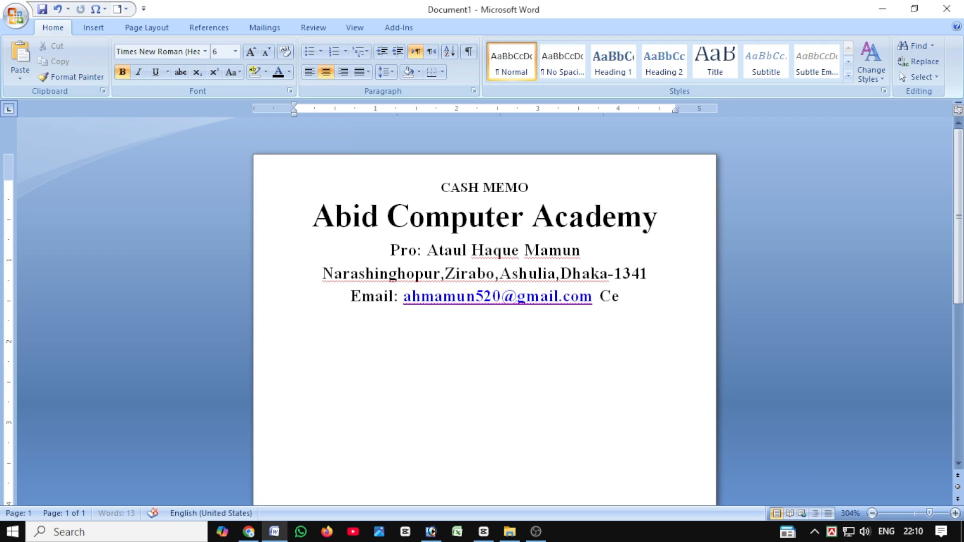
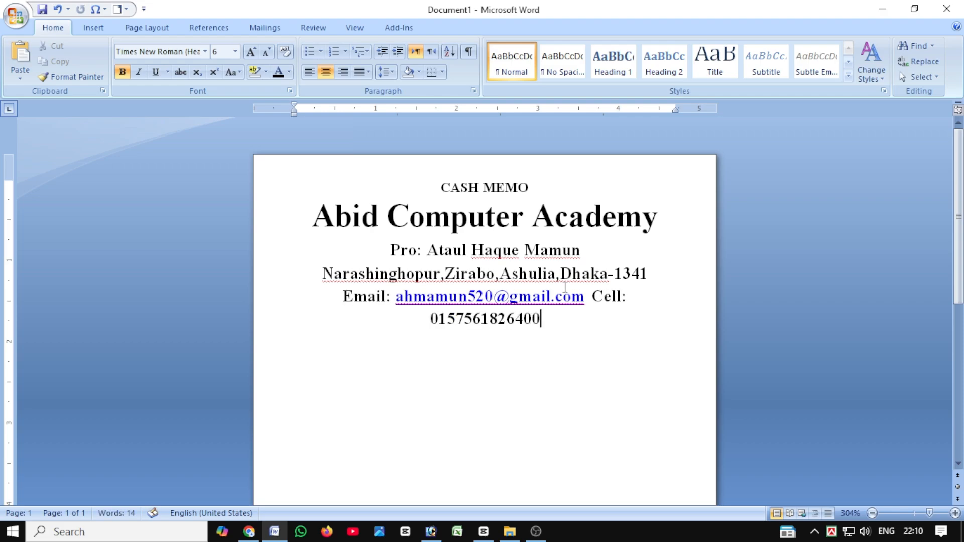
# Correct the wrong digits in the middle of the phone number and remove the surplus digit near its end.
pyautogui.click(497, 321)
pyautogui.press('BackSpace')
pyautogui.write('00')
pyautogui.press('BackSpace')
pyautogui.click(532, 321)
pyautogui.press('BackSpace')
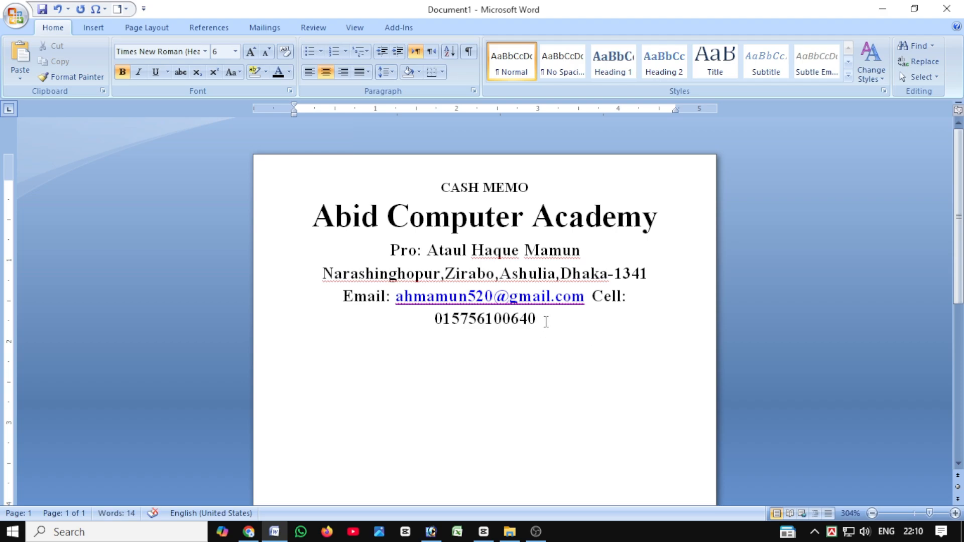
# Reduce the proprietor, address and e-mail/cell lines to font size 4.
pyautogui.moveTo(546, 322); pyautogui.dragTo(435, 321)
pyautogui.click(435, 321)
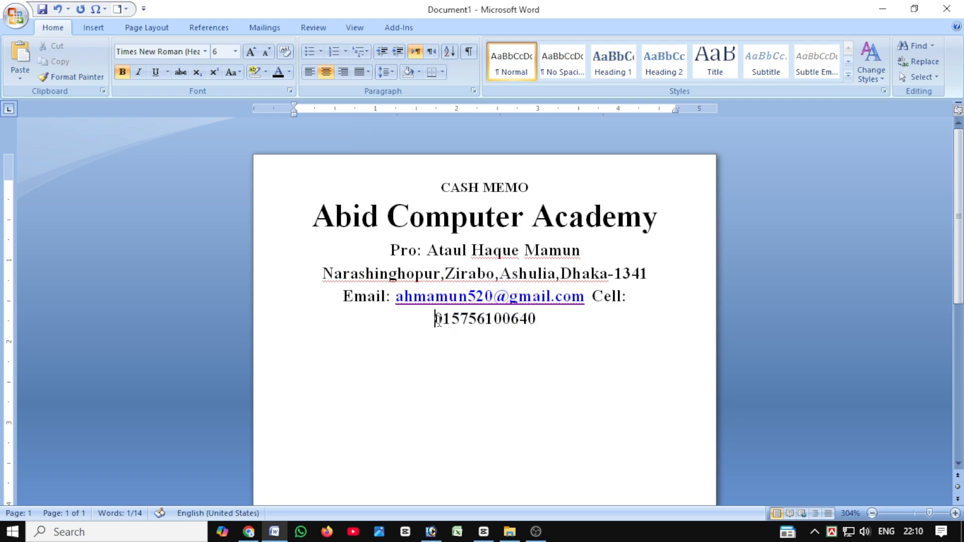
pyautogui.moveTo(545, 322); pyautogui.dragTo(318, 252)
pyautogui.click(266, 52)
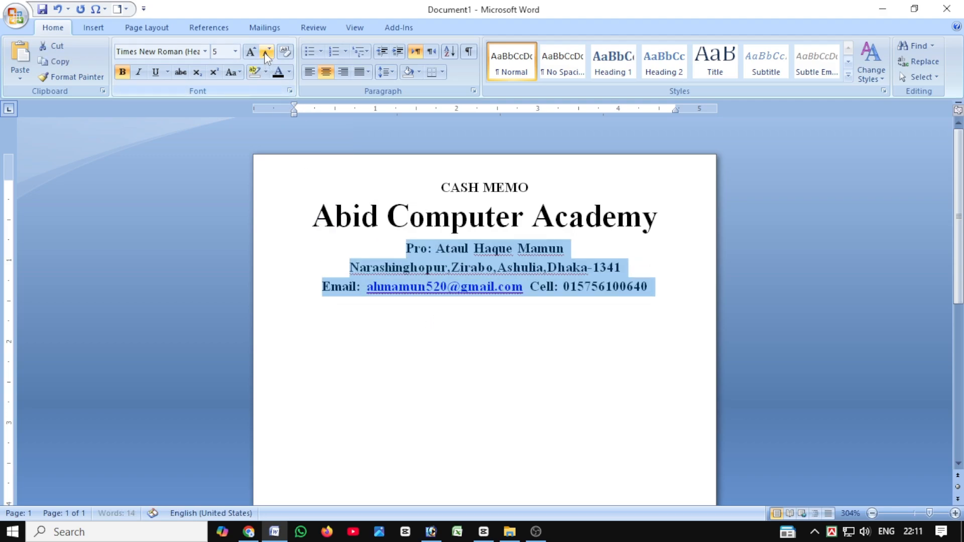
pyautogui.click(266, 52)
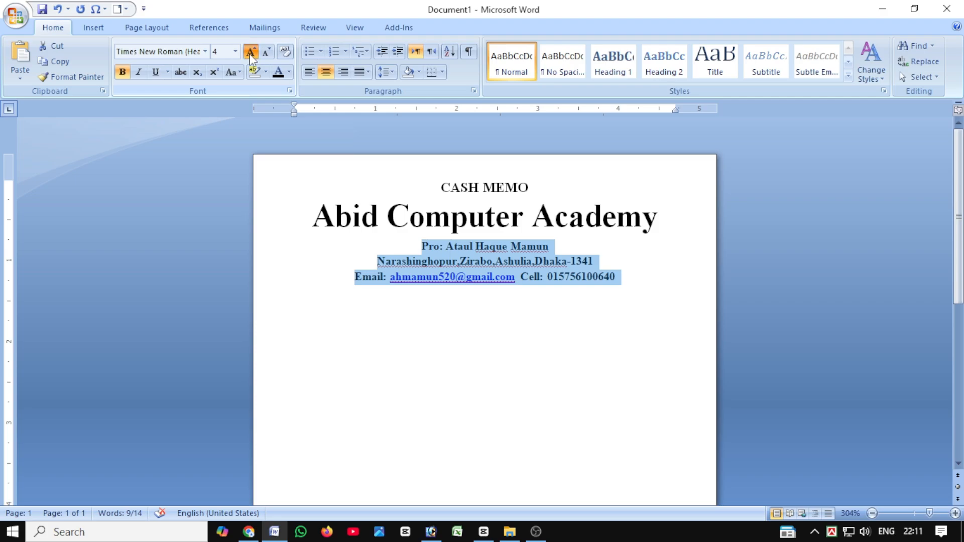
pyautogui.click(250, 51)
pyautogui.click(606, 280)
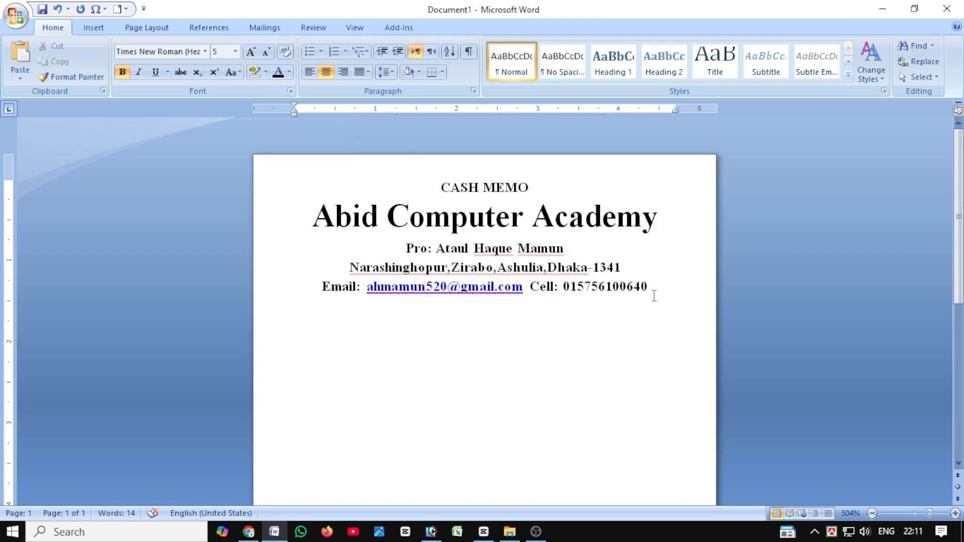
pyautogui.moveTo(655, 291); pyautogui.dragTo(406, 248)
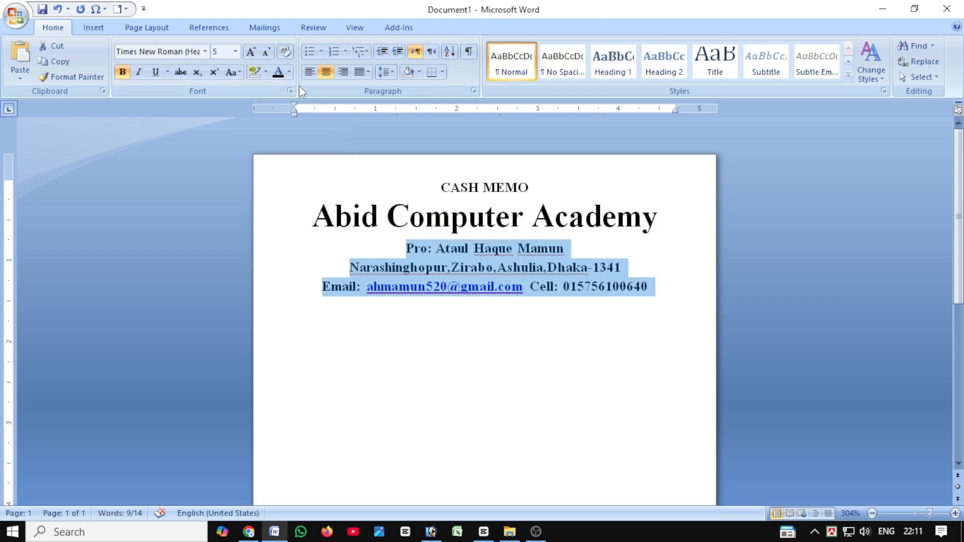
pyautogui.click(267, 51)
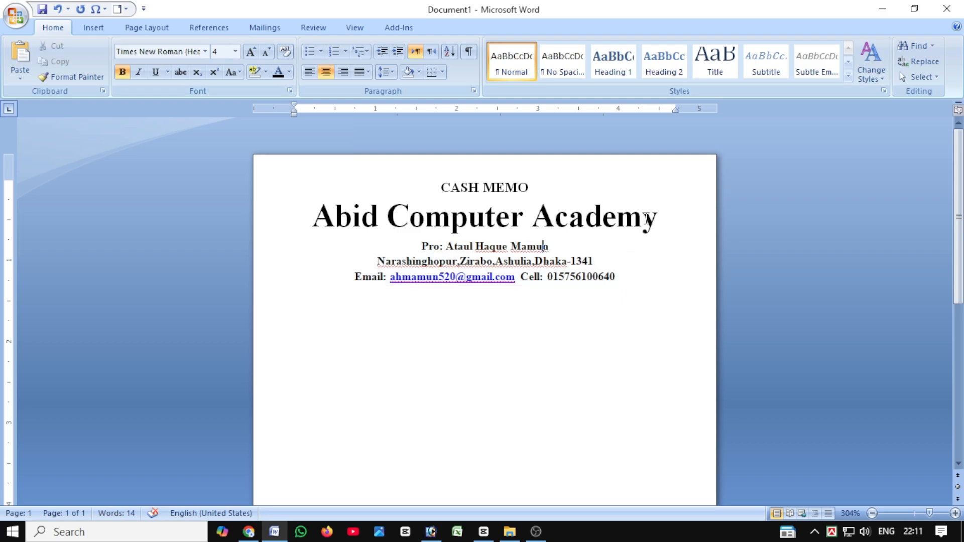
# Reduce the "Abid Computer Academy" line by one font size.
pyautogui.moveTo(661, 215); pyautogui.dragTo(295, 210)
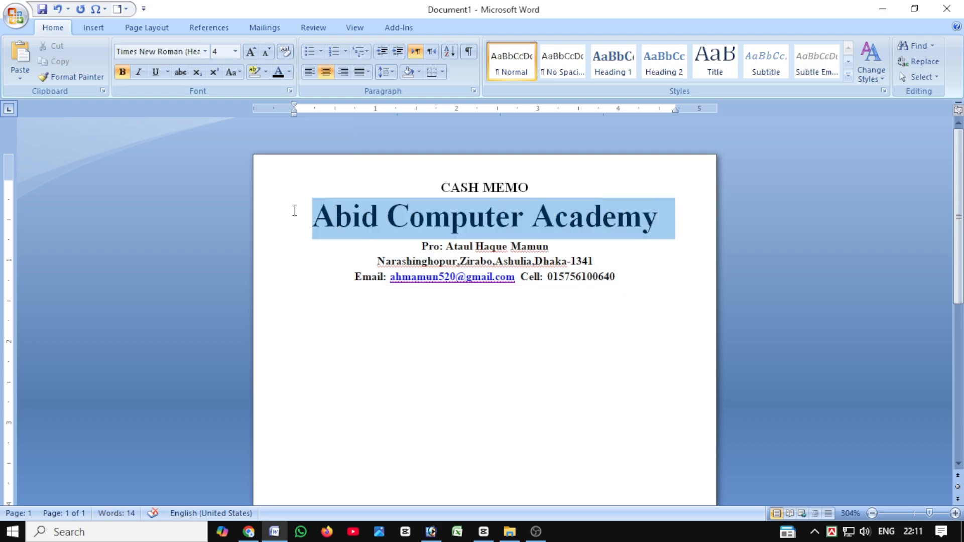
pyautogui.click(266, 52)
# Leave a blank line below the contact line and add a left-aligned line with "Name" and "Mobile", each followed by a dotted blank.
pyautogui.click(638, 277)
pyautogui.press('Return')
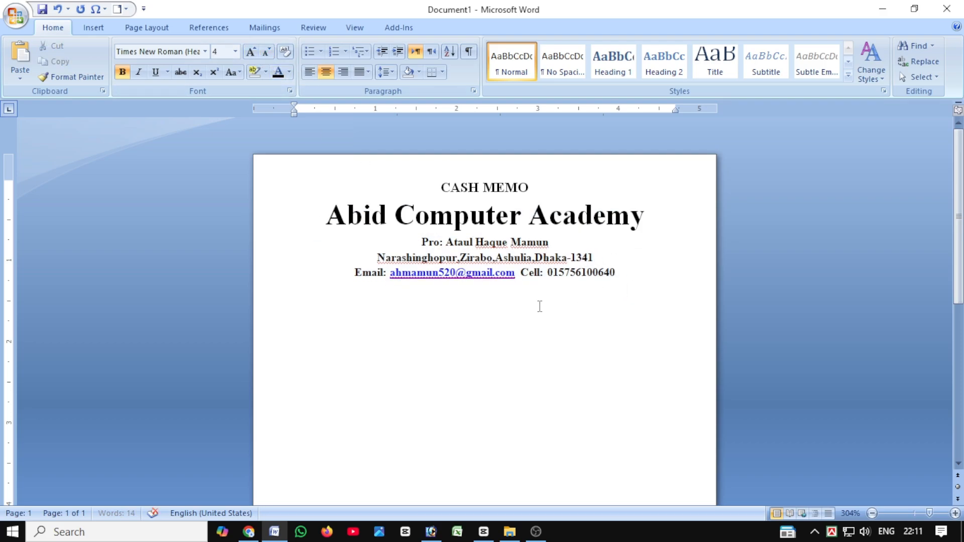
pyautogui.press('Return')
pyautogui.click(310, 72)
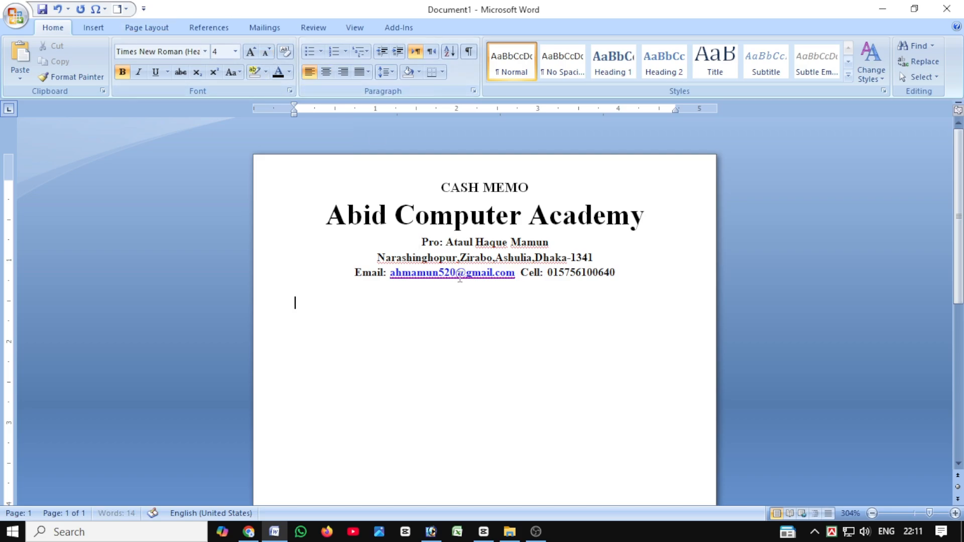
pyautogui.write('Name')
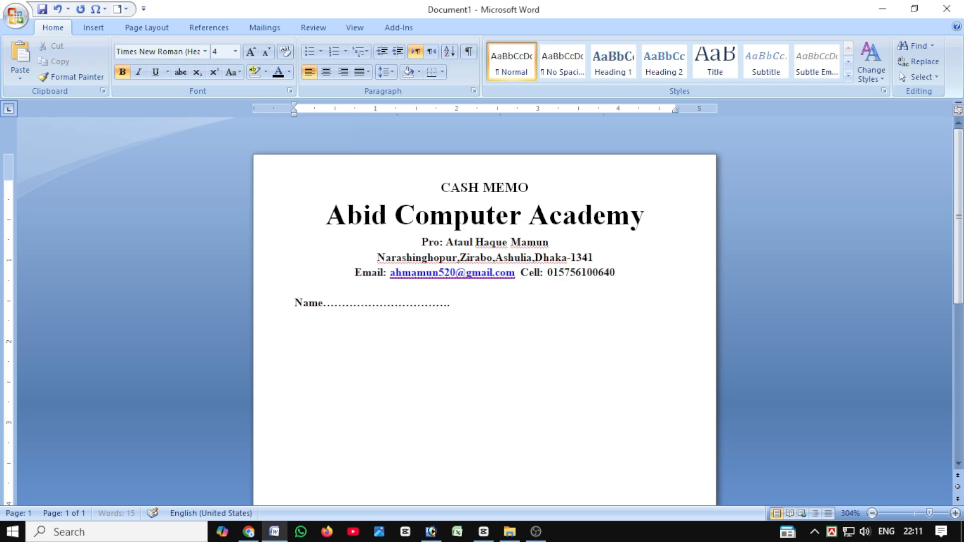
pyautogui.write('Mo')
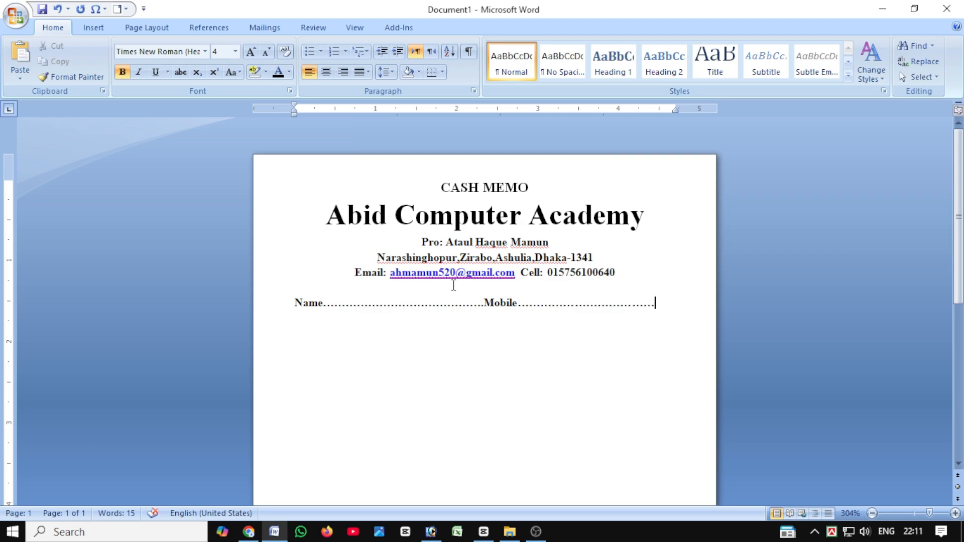
# Lengthen the dotted blank after "Name" so the Name and Mobile line fills the text width, and remove the surplus dots wrapping below it.
pyautogui.press('BackSpace')
pyautogui.click(411, 304)
pyautogui.click(414, 304)
pyautogui.write('........')
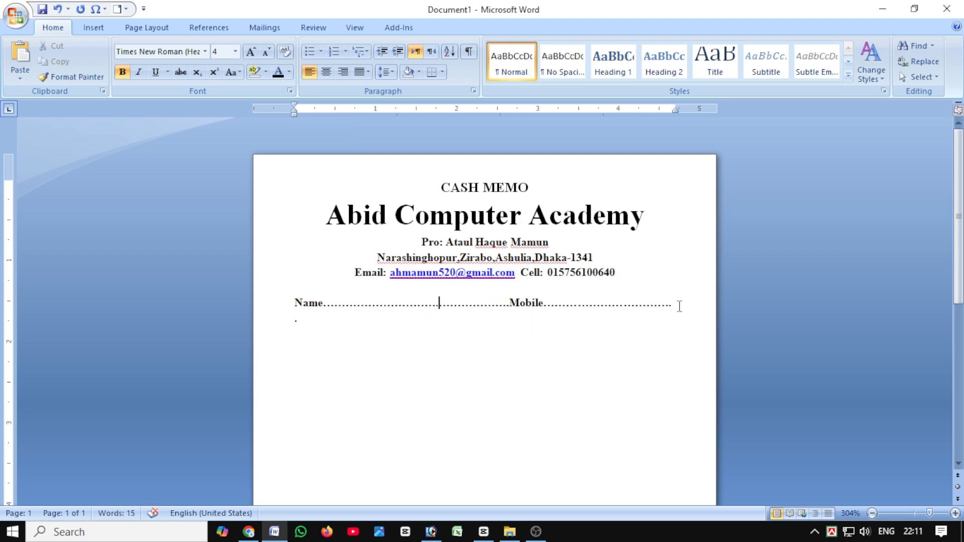
pyautogui.click(658, 306)
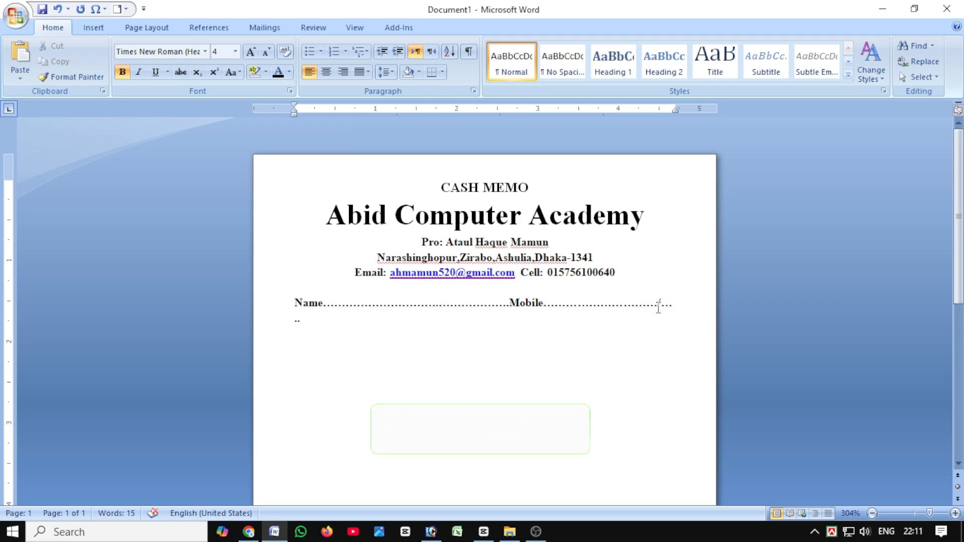
pyautogui.press('BackSpace')
pyautogui.write('...')
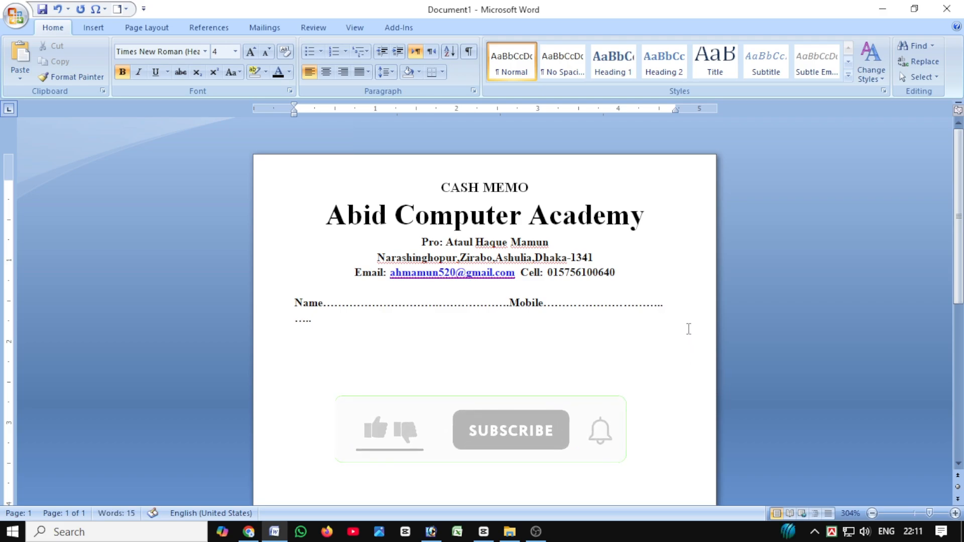
pyautogui.click(679, 311)
pyautogui.press('Return')
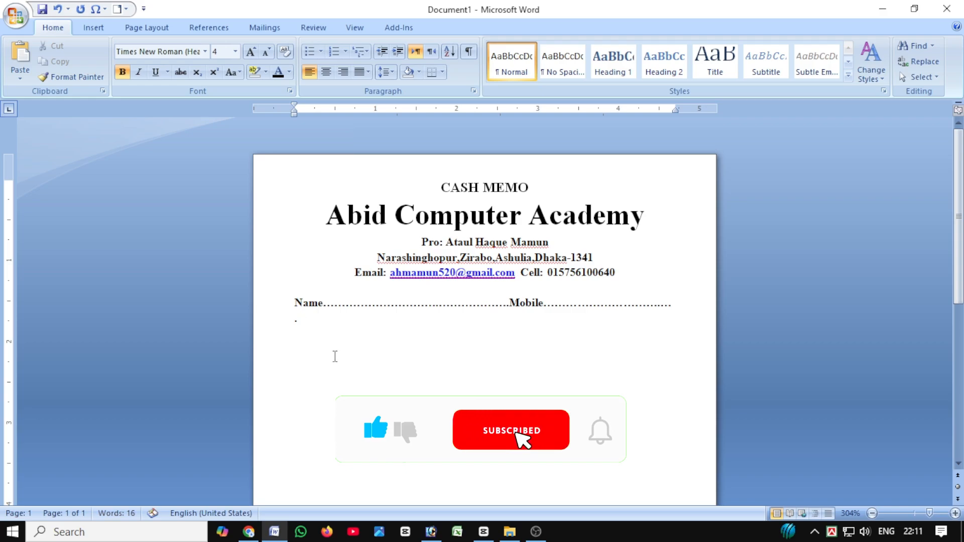
pyautogui.press('Delete')
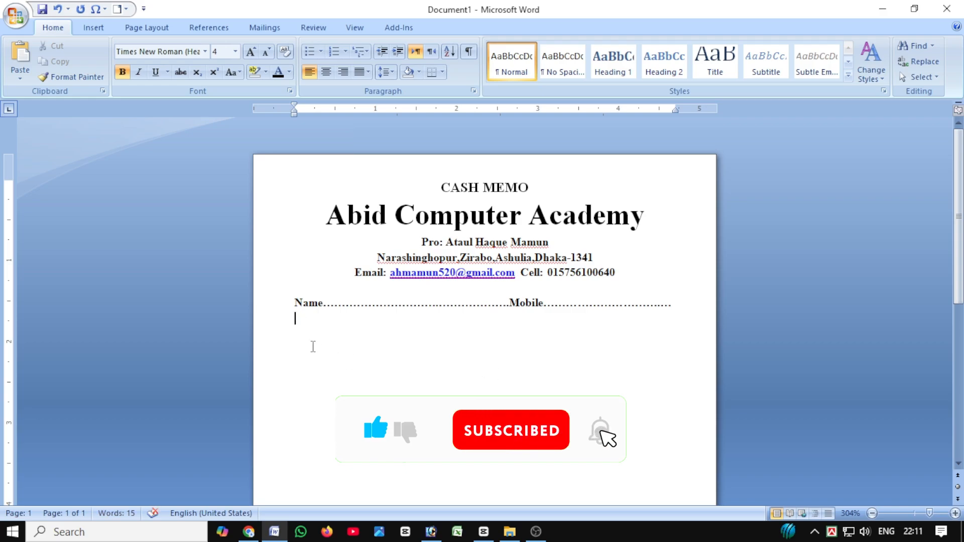
# Add a line below the Name and Mobile line with "Address" and "Date", each followed by a dotted blank, filling the text width.
pyautogui.write('Address')
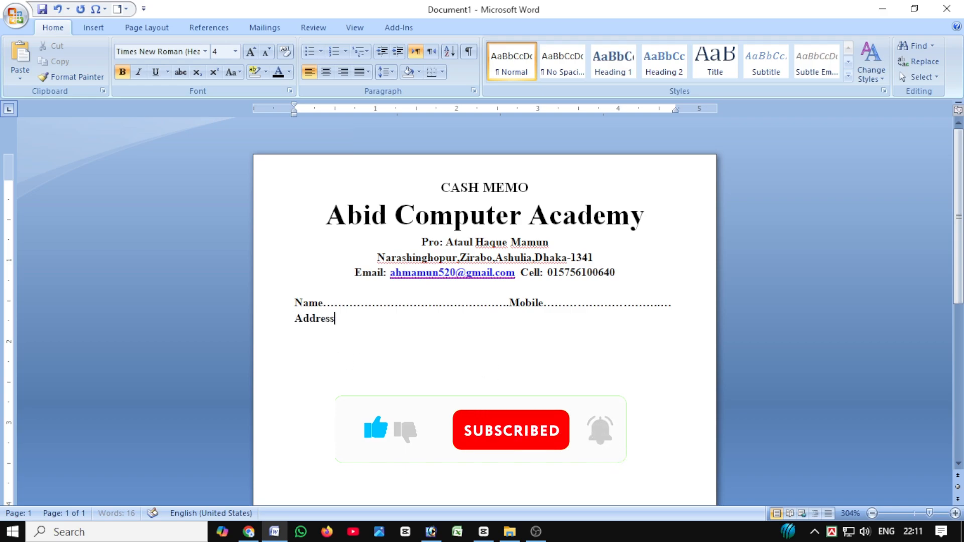
pyautogui.write('.......')
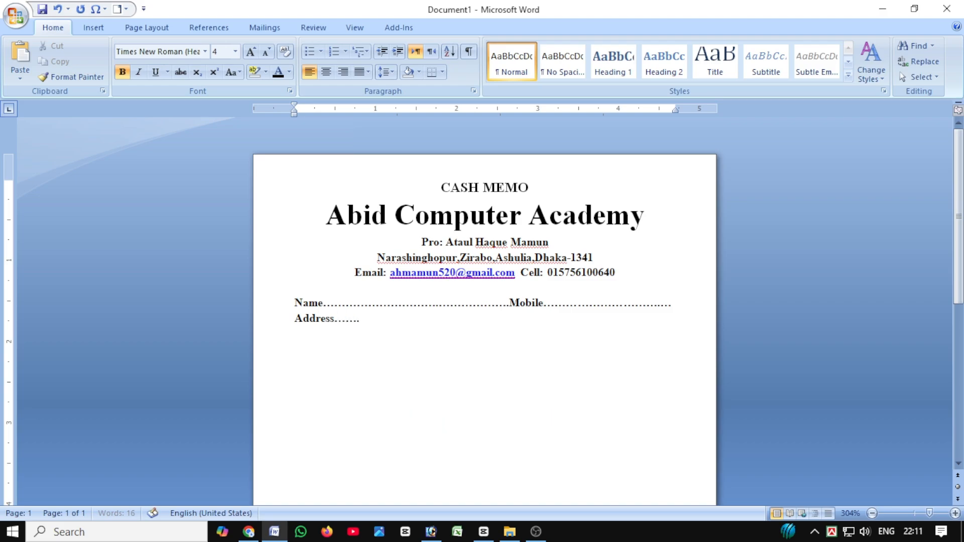
pyautogui.write('...........................................')
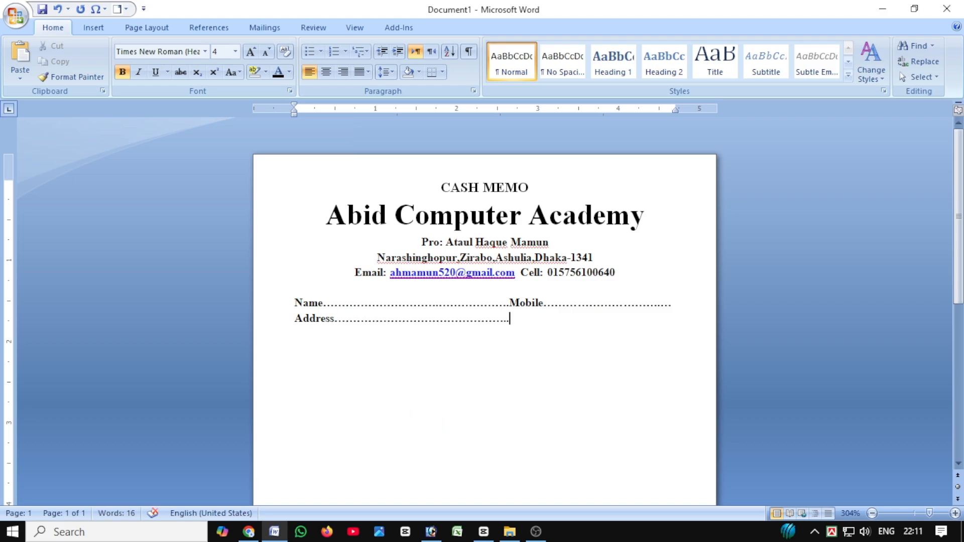
pyautogui.write('............Date.............................')
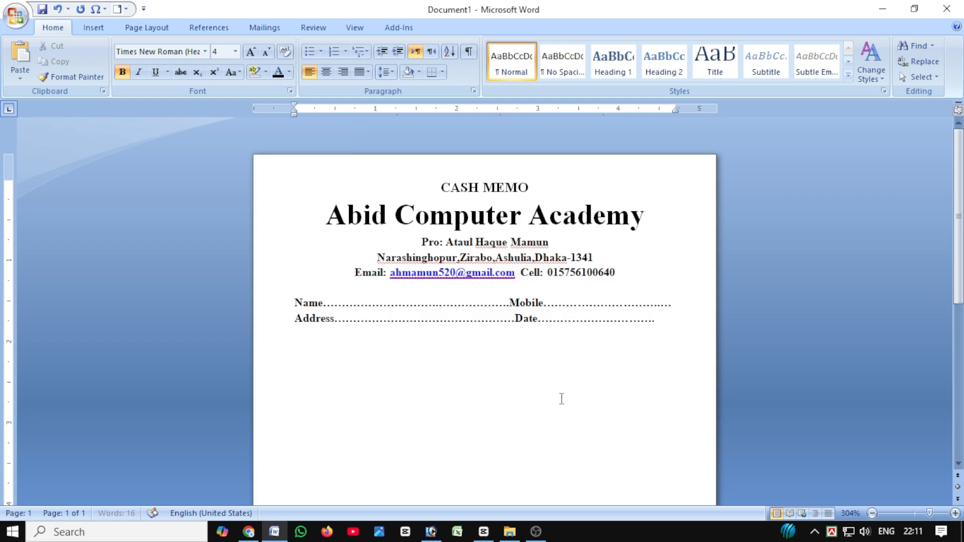
pyautogui.write('..')
pyautogui.hotkey('ctrl', 'z')
# Insert a table with five columns and one row below the Address and Date line.
pyautogui.press('Return')
pyautogui.click(93, 28)
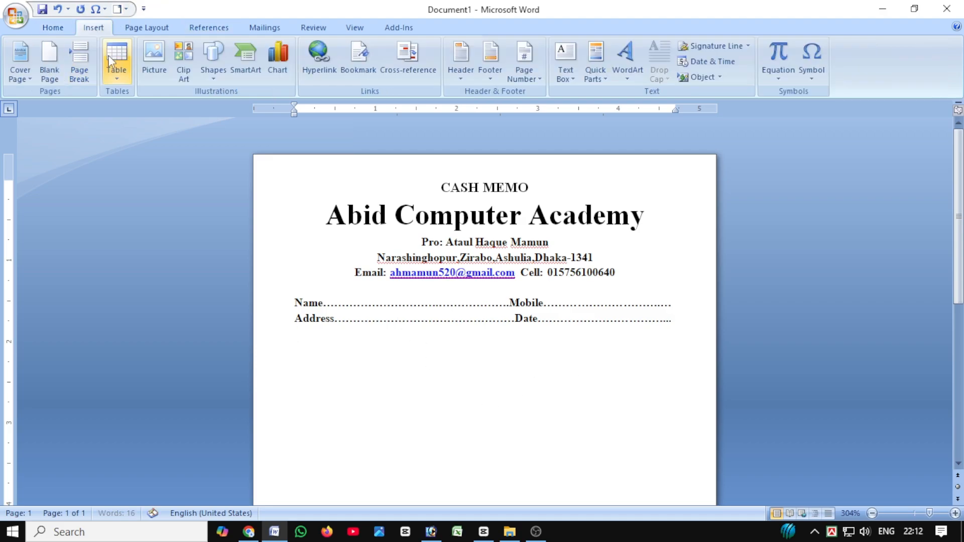
pyautogui.click(113, 59)
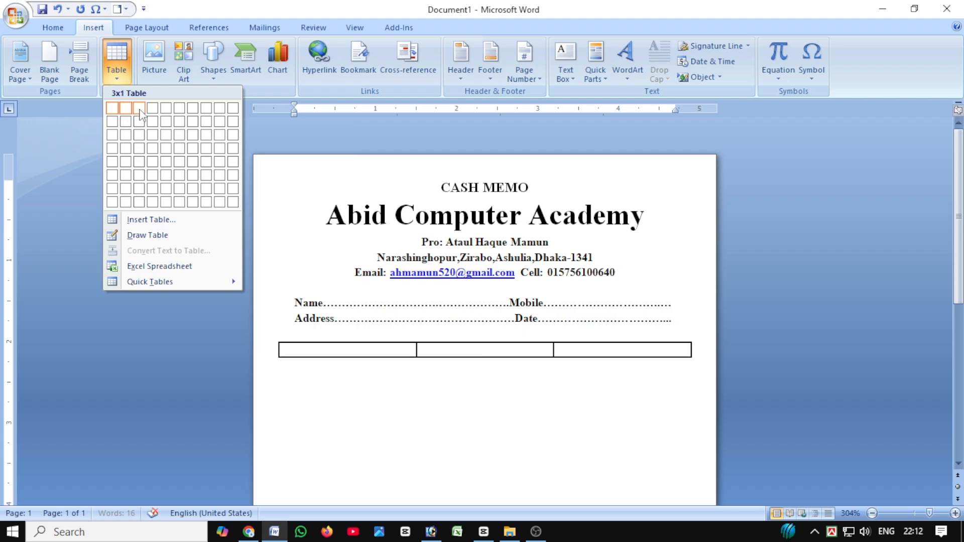
pyautogui.click(168, 114)
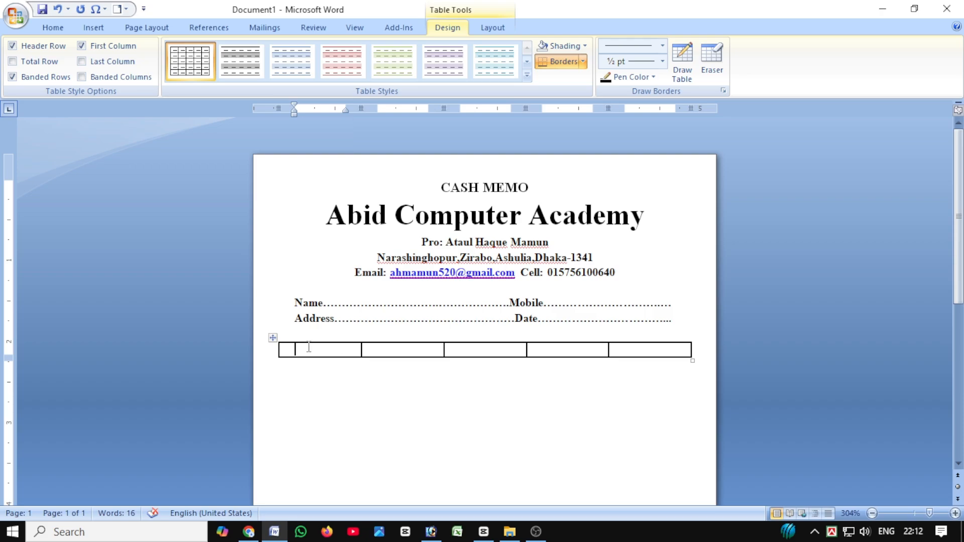
pyautogui.click(662, 45)
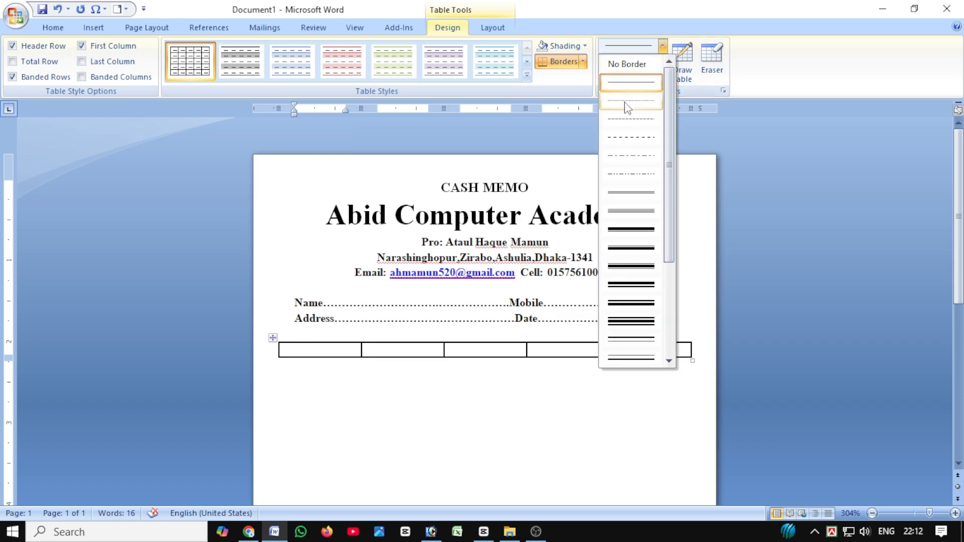
pyautogui.click(623, 90)
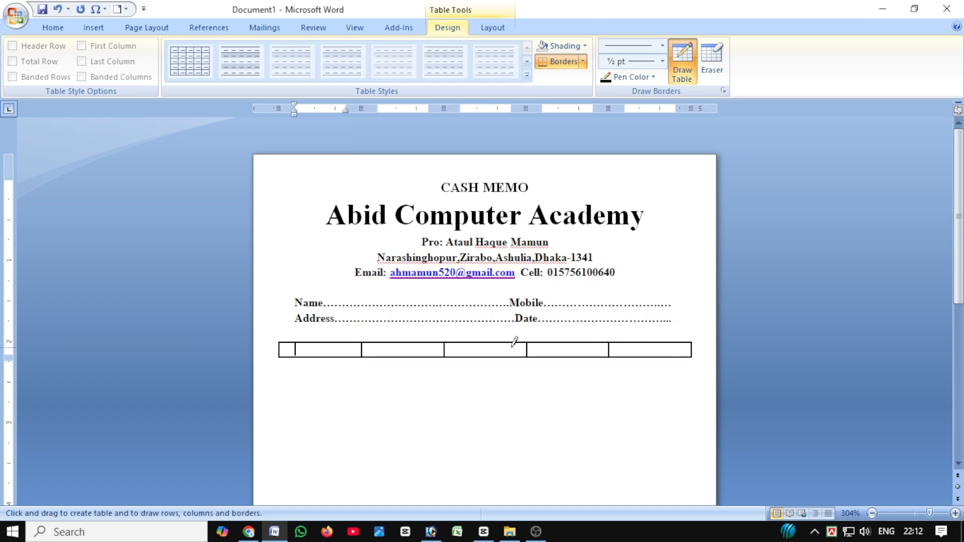
pyautogui.click(684, 59)
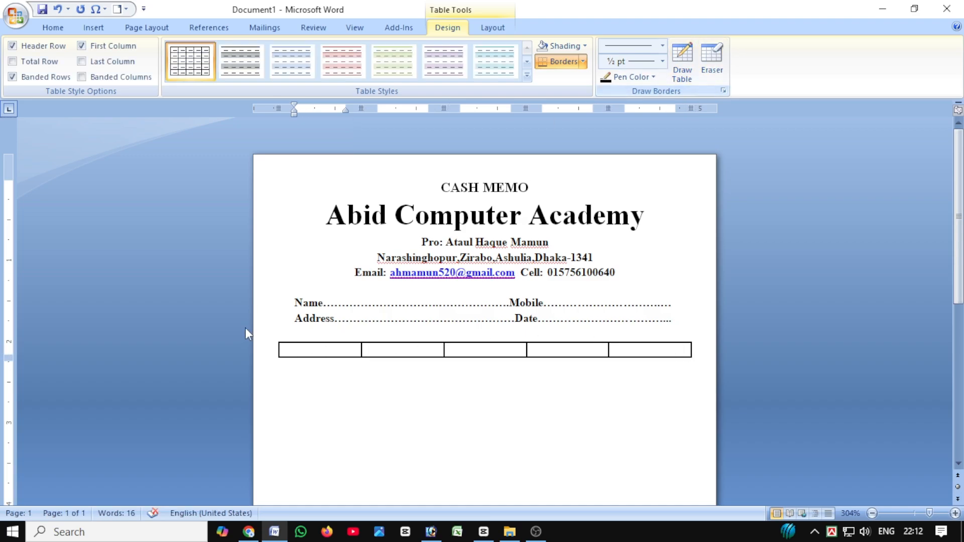
# Add four more rows below the table's first row.
pyautogui.click(697, 349)
pyautogui.press('Return')
pyautogui.press('Return')
pyautogui.press('Return')
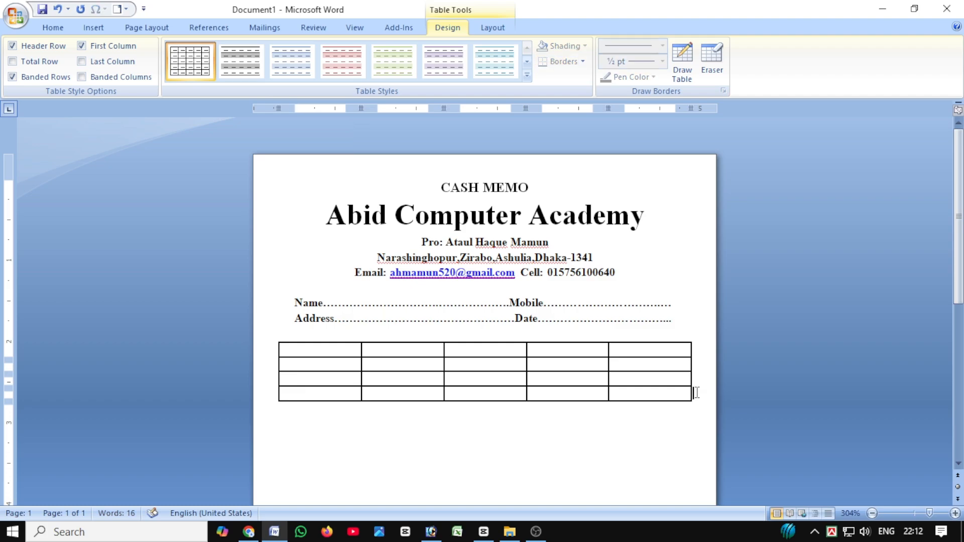
pyautogui.press('Return')
# Enter the headings "SL.No" and "Description" in the first two cells of the table's top row.
pyautogui.click(332, 351)
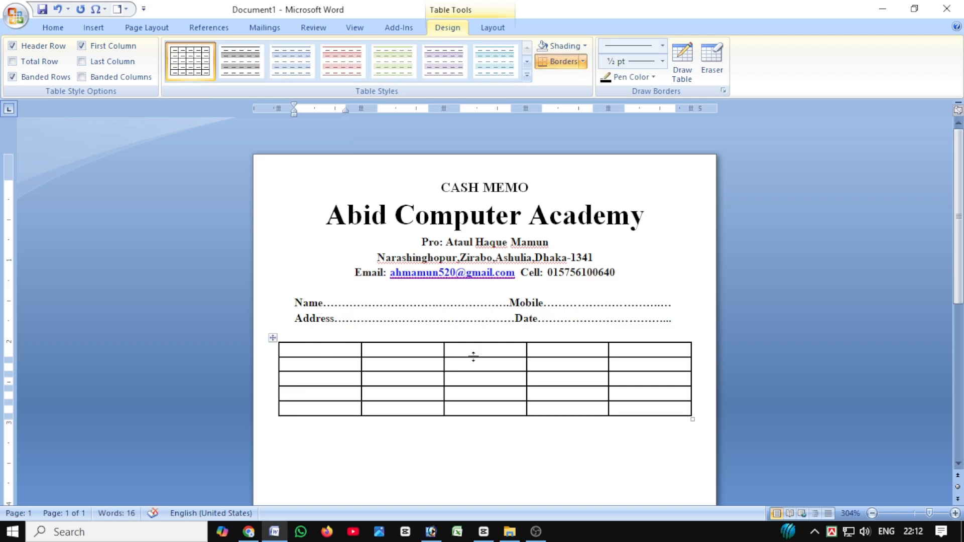
pyautogui.write('S')
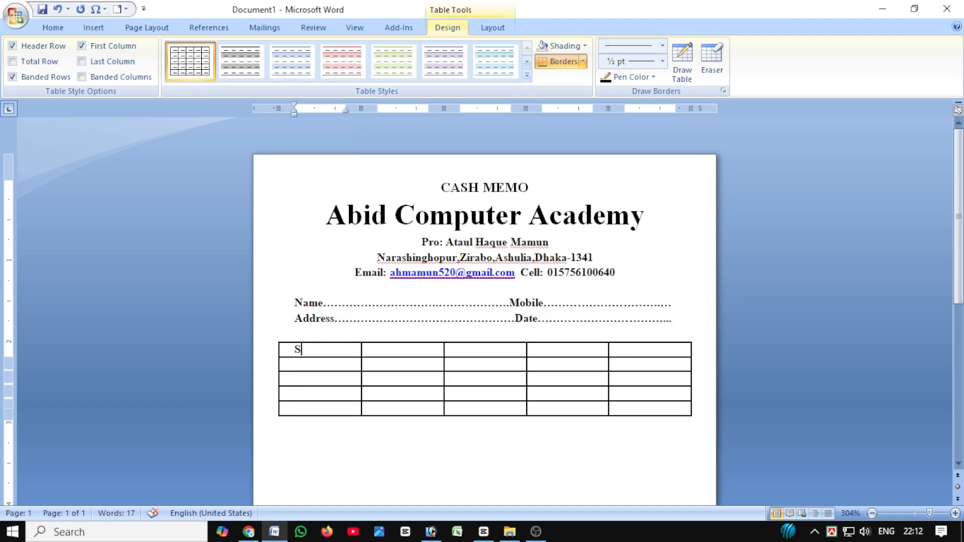
pyautogui.write('L.No')
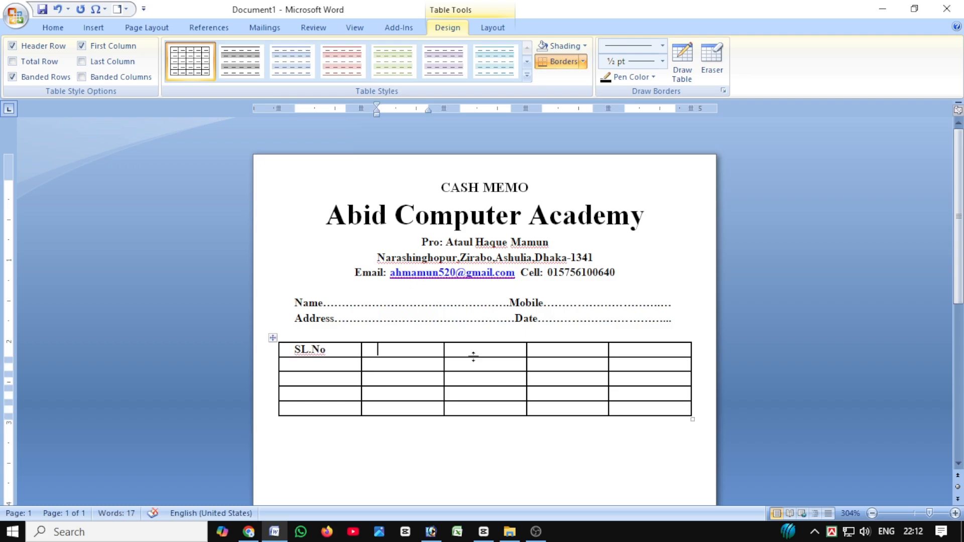
pyautogui.press('Tab')
pyautogui.write('Des')
pyautogui.write('cr')
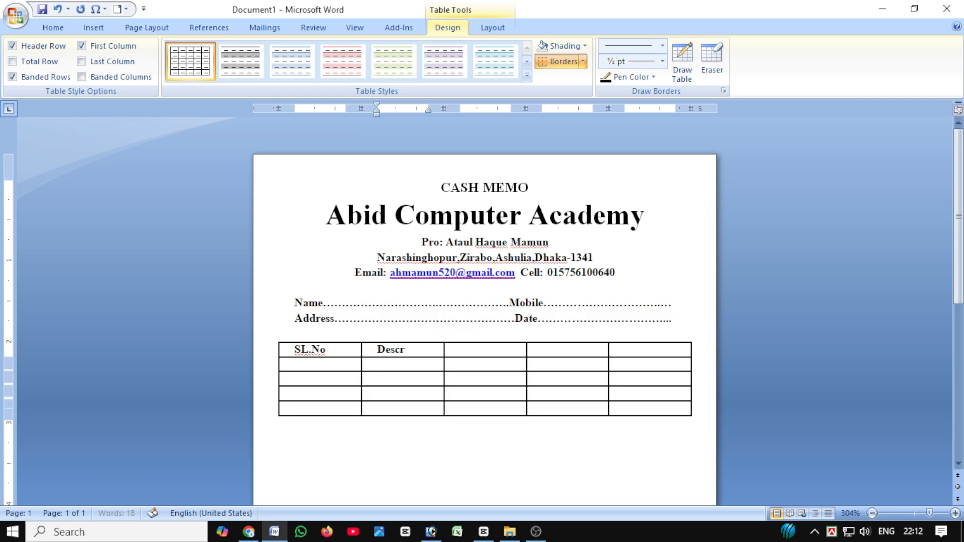
pyautogui.write('iption')
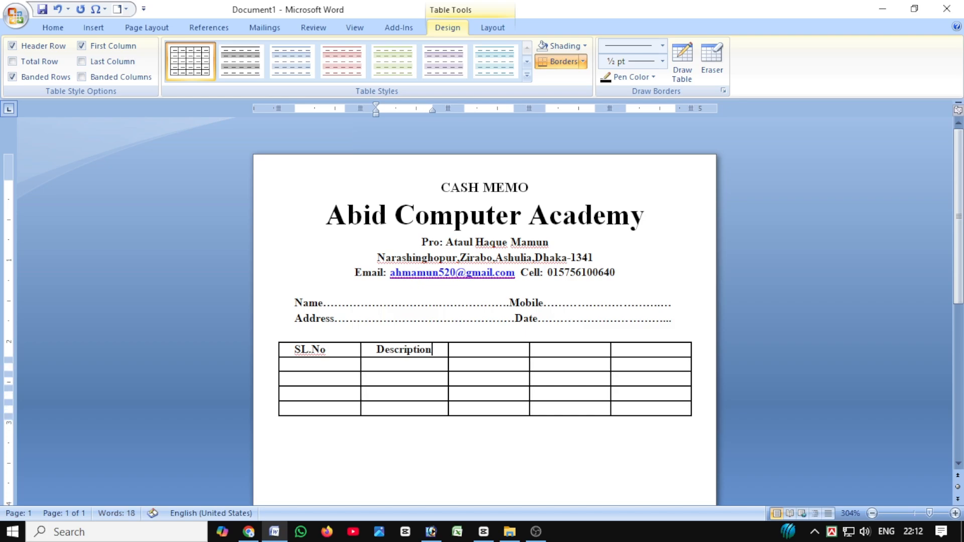
# Enter the headings "Rate", "Quality" and "Taka" in the remaining three cells of the table's top row.
pyautogui.click(473, 354)
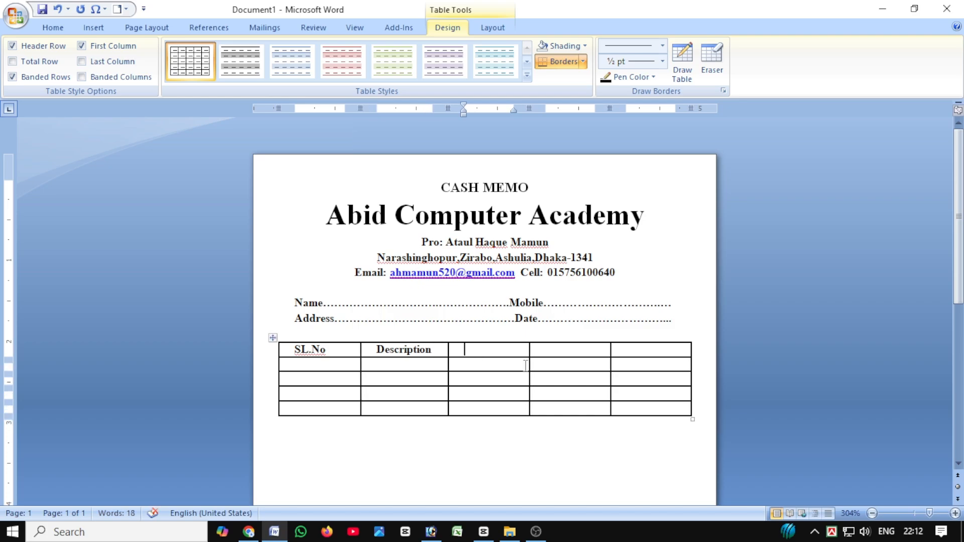
pyautogui.write('Rate')
pyautogui.press('Tab')
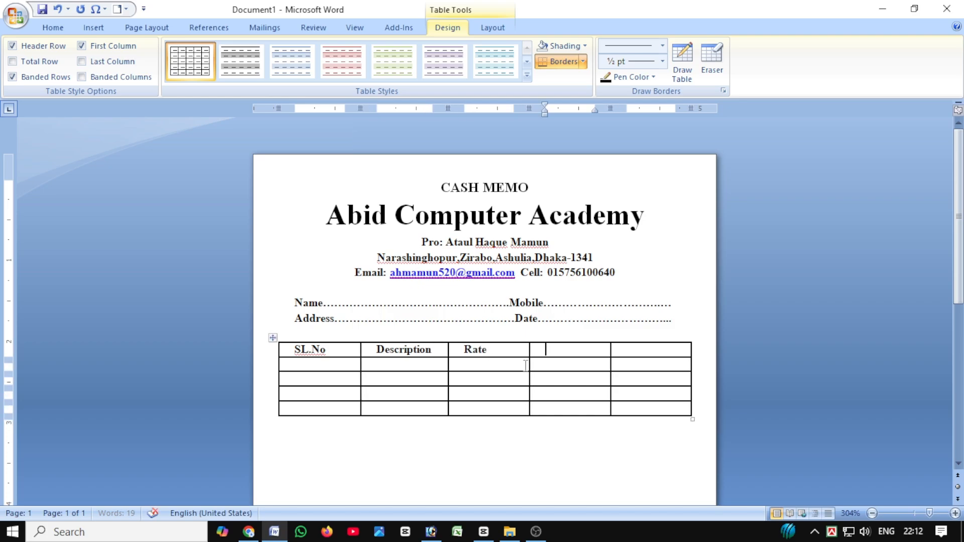
pyautogui.write('Quali')
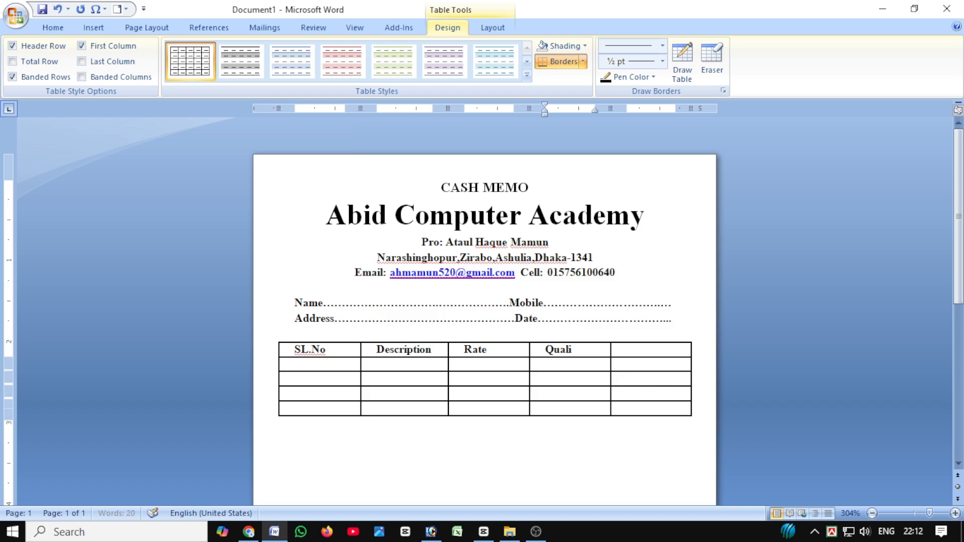
pyautogui.write('ty')
pyautogui.press('Tab')
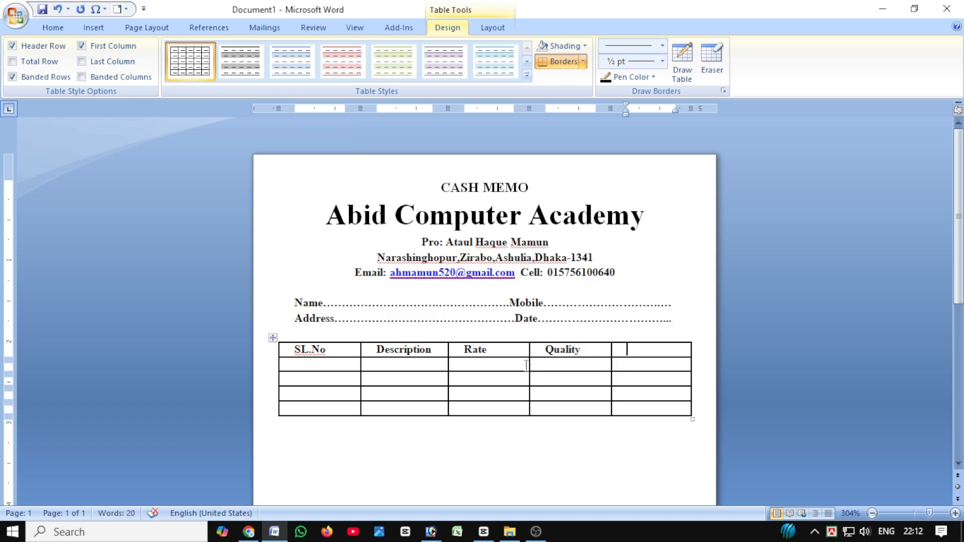
pyautogui.write('Taka')
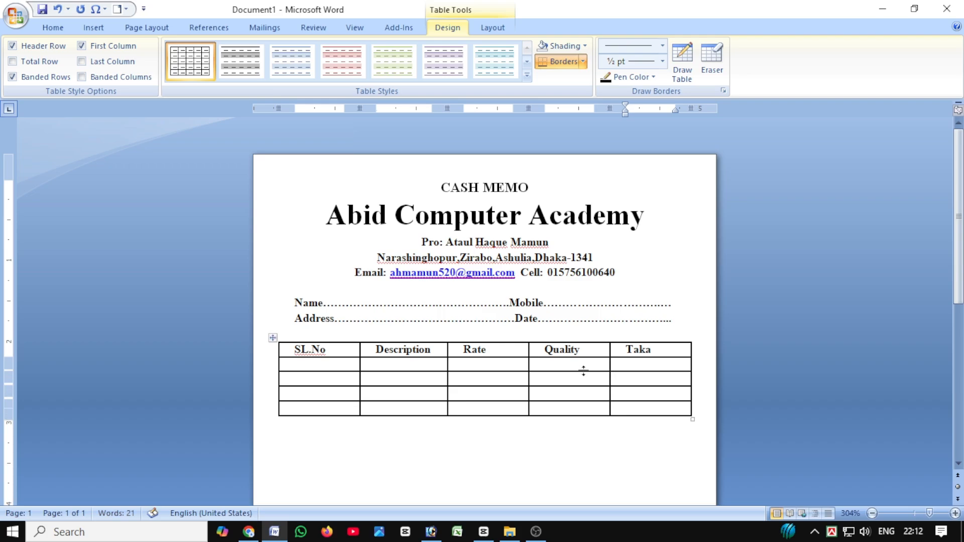
# Widen the Description column and narrow the SL.No, Rate, Quality and Taka columns to fit their headings, keeping the table's overall width.
pyautogui.click(613, 365)
pyautogui.moveTo(609, 351); pyautogui.dragTo(635, 350)
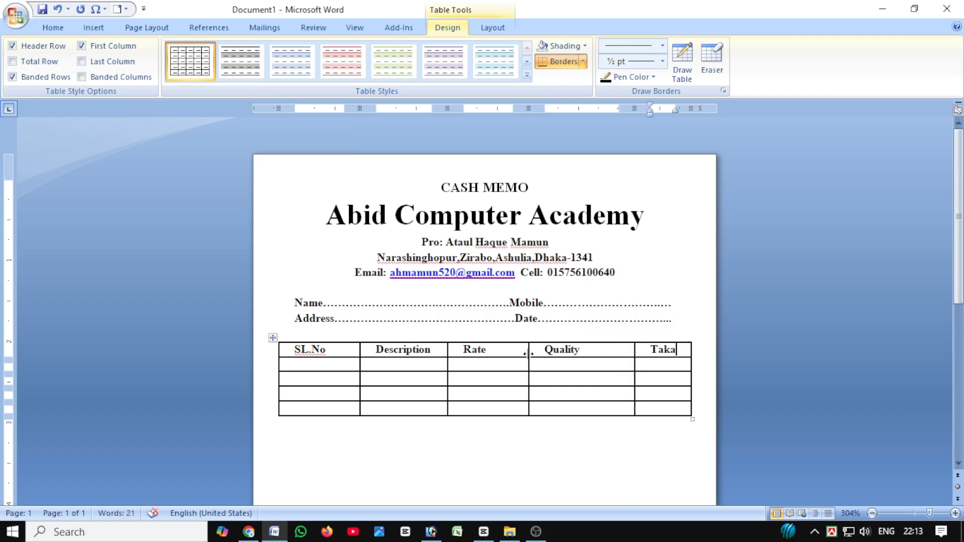
pyautogui.moveTo(528, 355); pyautogui.dragTo(559, 354)
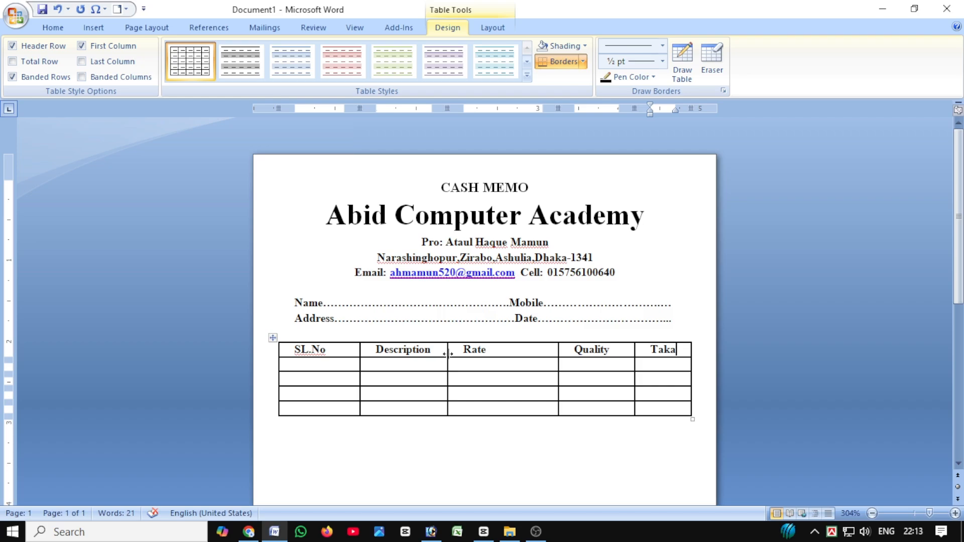
pyautogui.moveTo(448, 354); pyautogui.dragTo(498, 360)
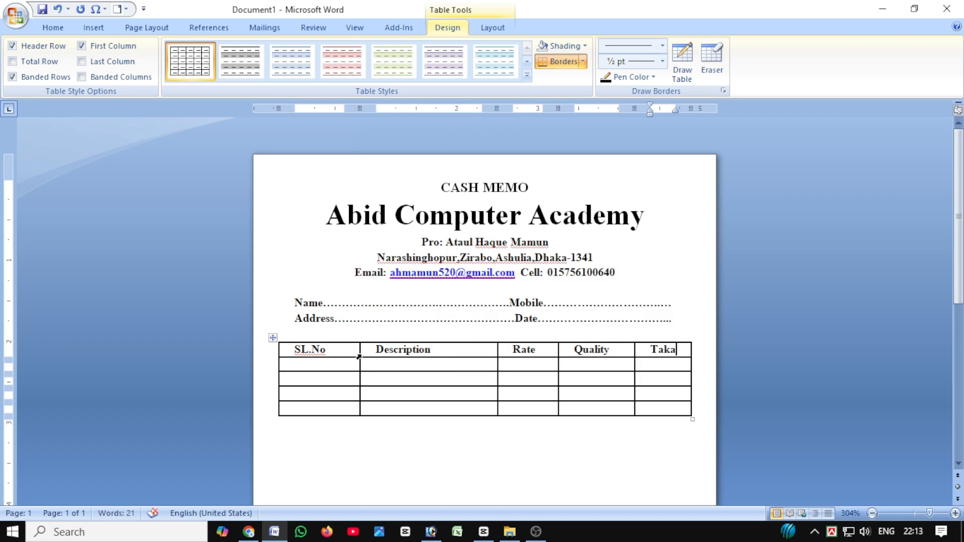
pyautogui.moveTo(358, 356)
pyautogui.mouseDown()
pyautogui.moveTo(351, 352)
pyautogui.moveTo(363, 361)
pyautogui.moveTo(360, 351)
pyautogui.mouseUp()
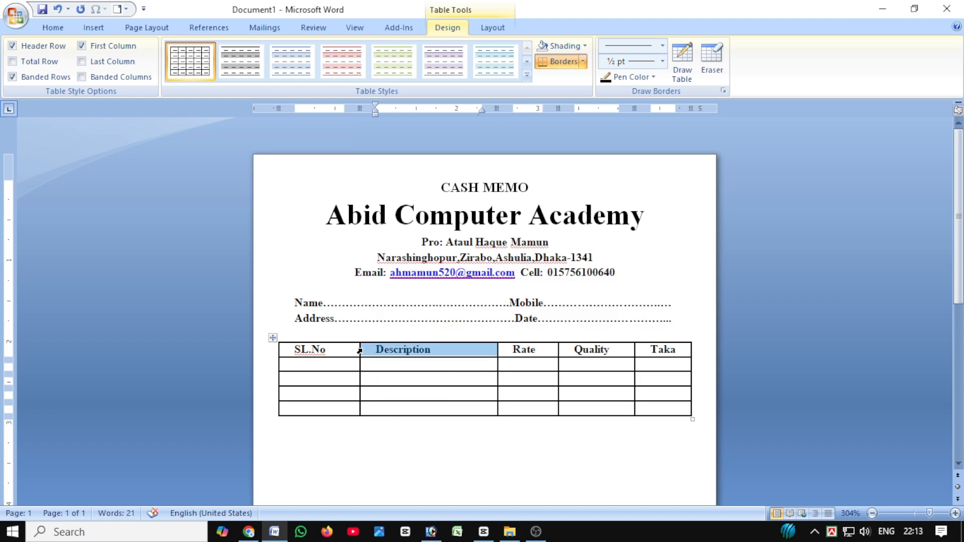
pyautogui.click(360, 354)
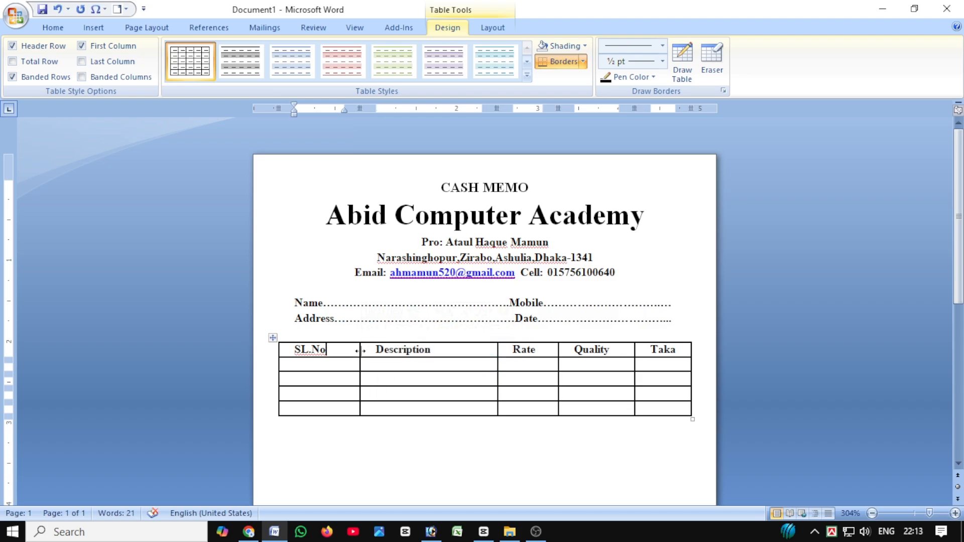
pyautogui.moveTo(360, 351); pyautogui.dragTo(341, 349)
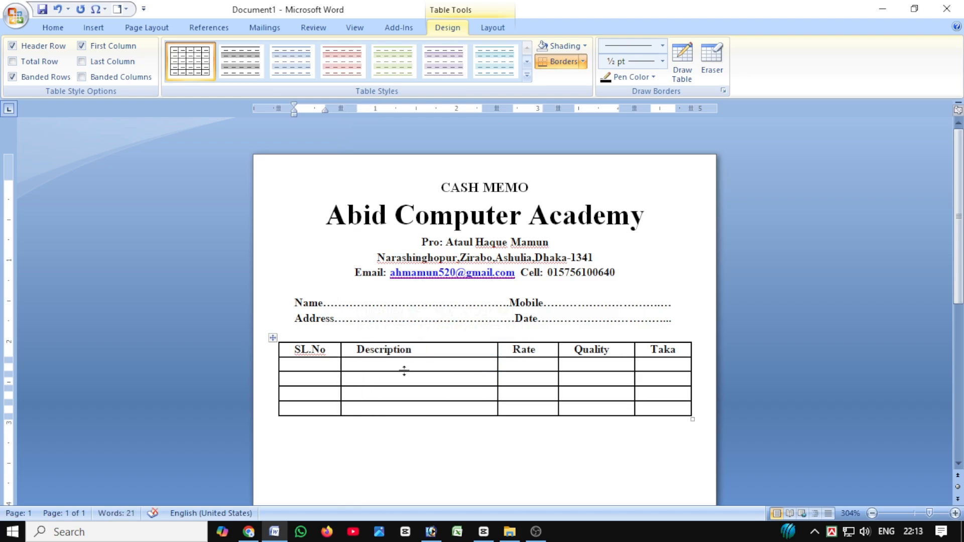
# Stretch the row below the headings down towards the page's lower part by adding blank lines in its SL.No cell.
pyautogui.click(334, 366)
pyautogui.press('Return')
pyautogui.press('Return')
pyautogui.press('Return')
pyautogui.press('Return')
pyautogui.press('Return')
pyautogui.press('Return')
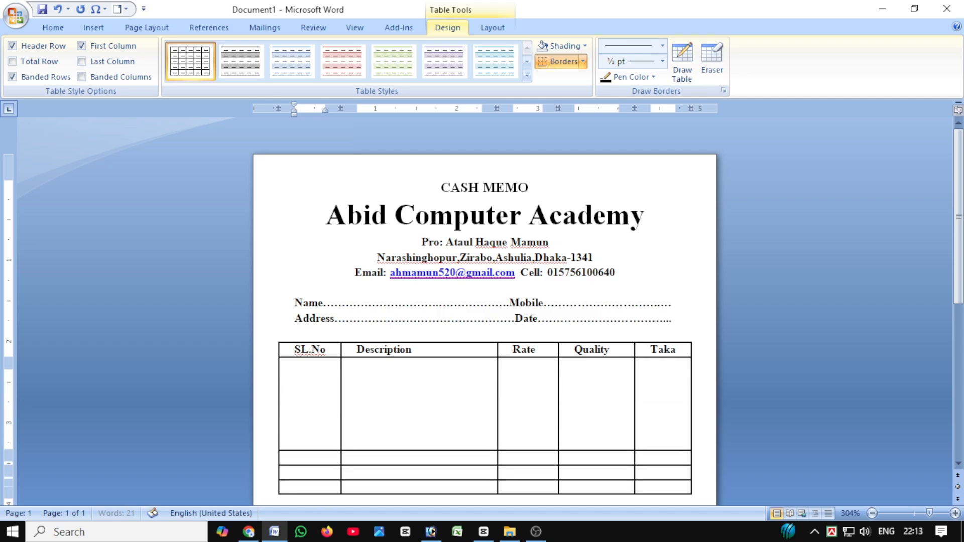
pyautogui.press('Return')
pyautogui.press('Return')
pyautogui.press('Return')
pyautogui.press('Return')
pyautogui.press('Return')
pyautogui.press('Return')
pyautogui.press('Return')
pyautogui.press('Return')
pyautogui.press('Return')
pyautogui.press('Return')
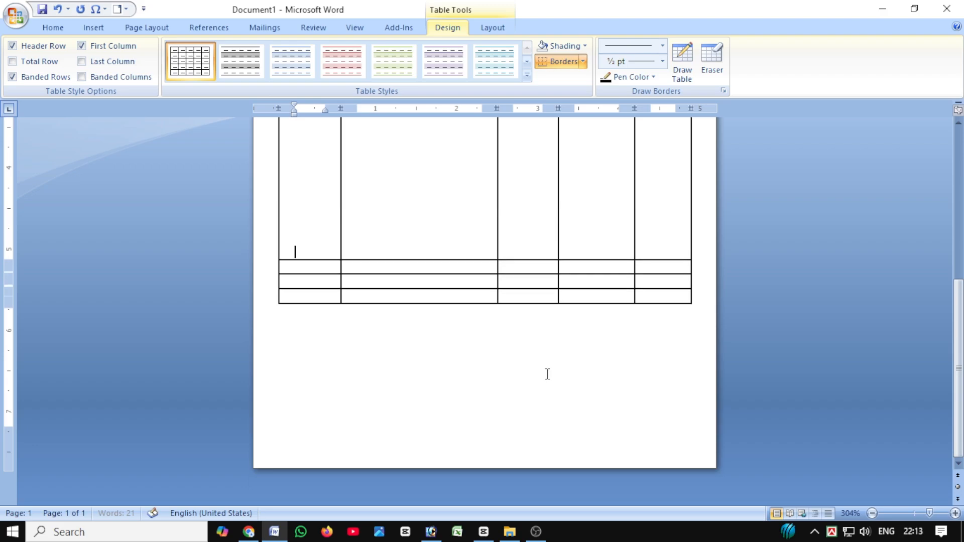
pyautogui.press('Return')
pyautogui.press('Return')
pyautogui.press('Return')
pyautogui.press('Return')
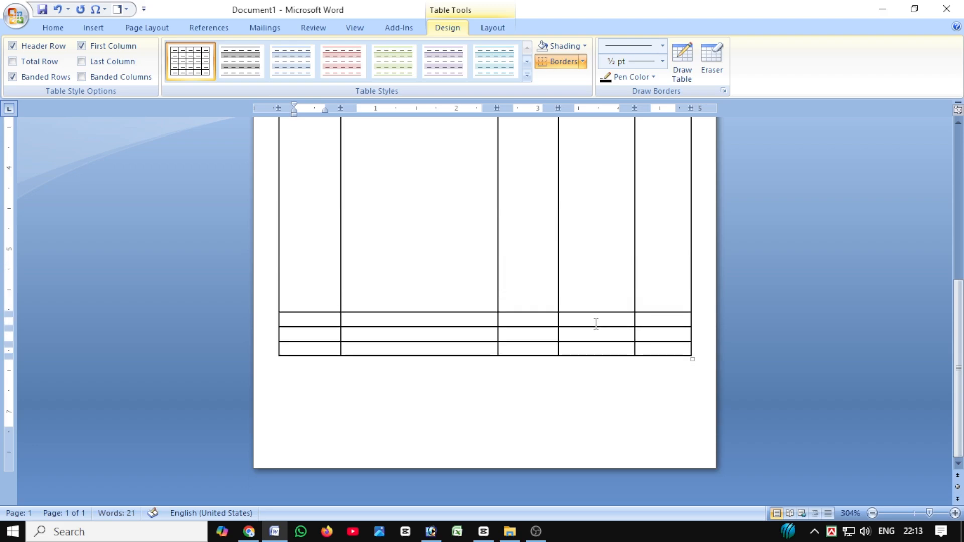
# Enter "Total" in the Quality column of the row directly below the tall item row.
pyautogui.click(596, 323)
pyautogui.write('Duo')
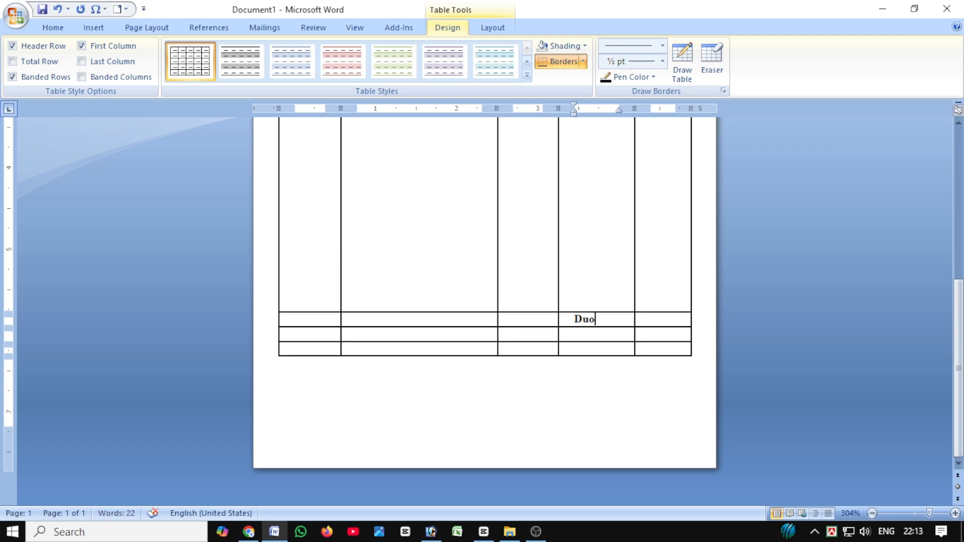
pyautogui.press('BackSpace')
pyautogui.write('Total')
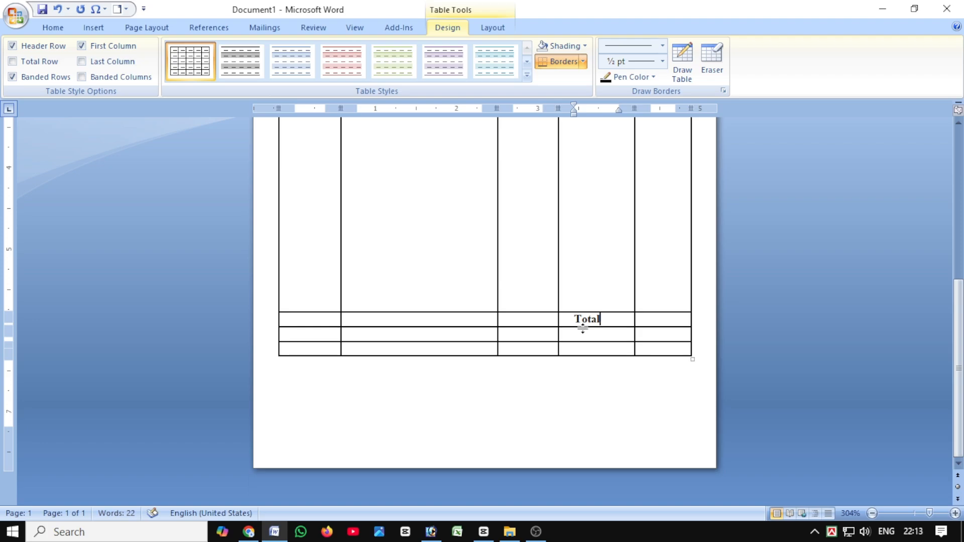
# Merge the first three empty cells of the Total row into one cell.
pyautogui.moveTo(295, 319); pyautogui.dragTo(505, 323)
pyautogui.rightClick(462, 325)
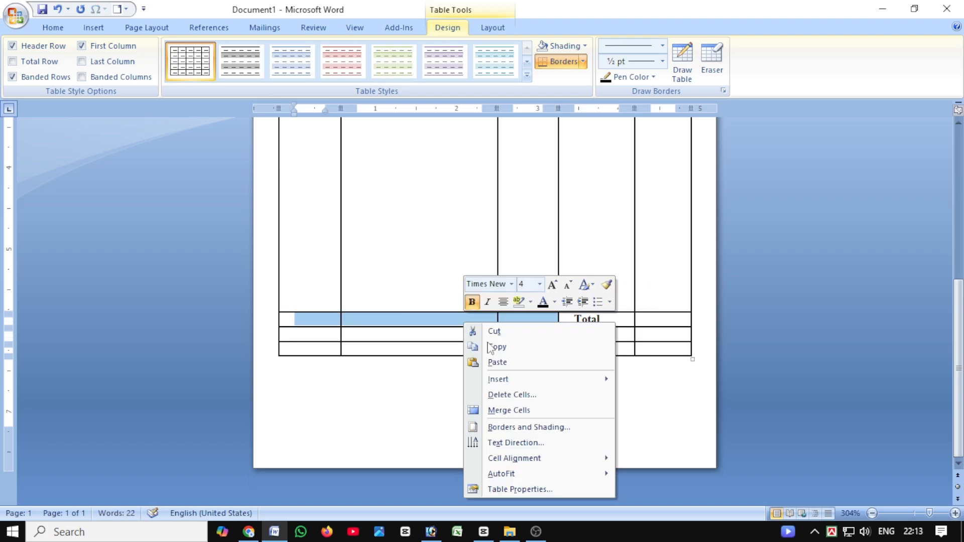
pyautogui.click(516, 412)
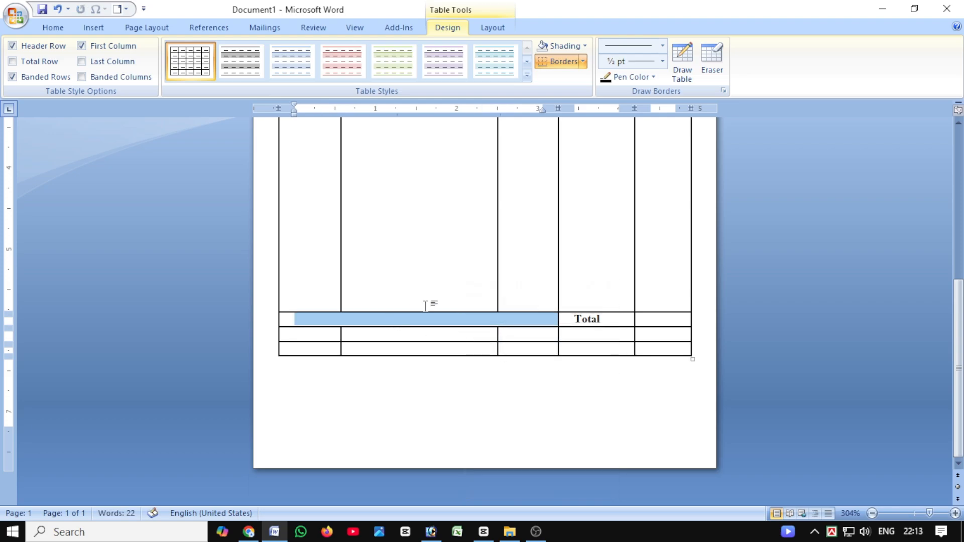
pyautogui.click(421, 322)
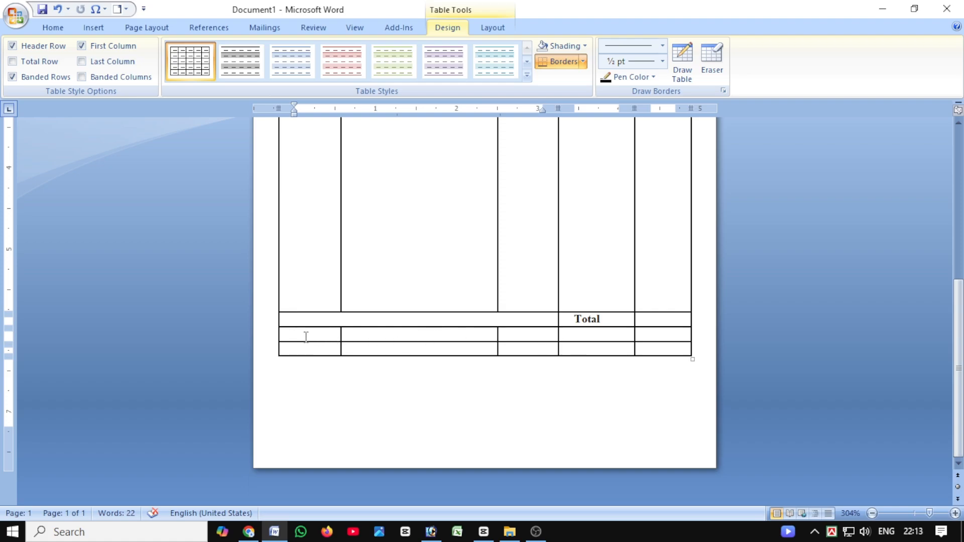
# Delete the two empty table rows below the Total row.
pyautogui.moveTo(306, 337); pyautogui.dragTo(563, 341)
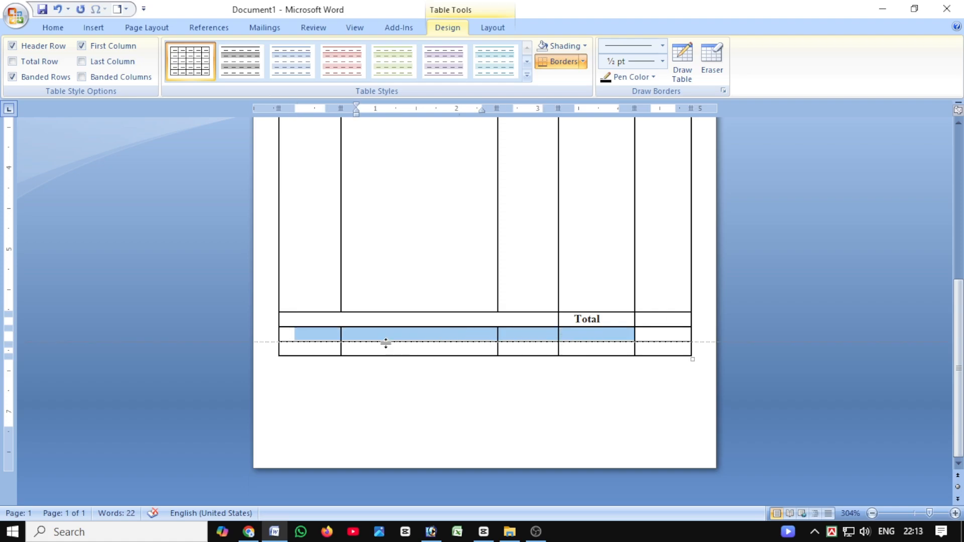
pyautogui.moveTo(326, 334); pyautogui.dragTo(659, 353)
pyautogui.press('BackSpace')
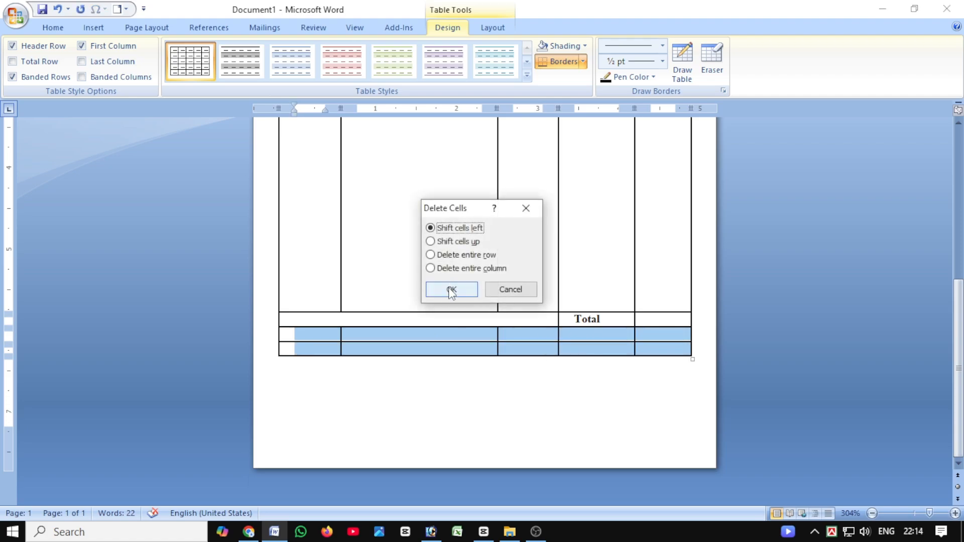
pyautogui.click(452, 290)
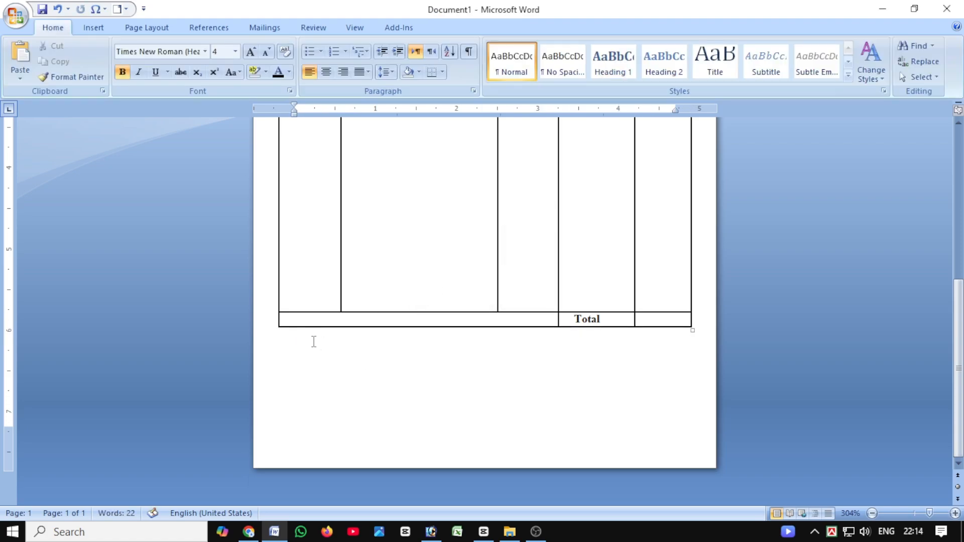
# Add the line "In Word:" below the table, followed by a dotted fill-in line across the page width.
pyautogui.click(384, 348)
pyautogui.press('Return')
pyautogui.write('In Wo')
pyautogui.write('ard')
pyautogui.press('BackSpace')
pyautogui.press('BackSpace')
pyautogui.press('BackSpace')
pyautogui.write('rd:............')
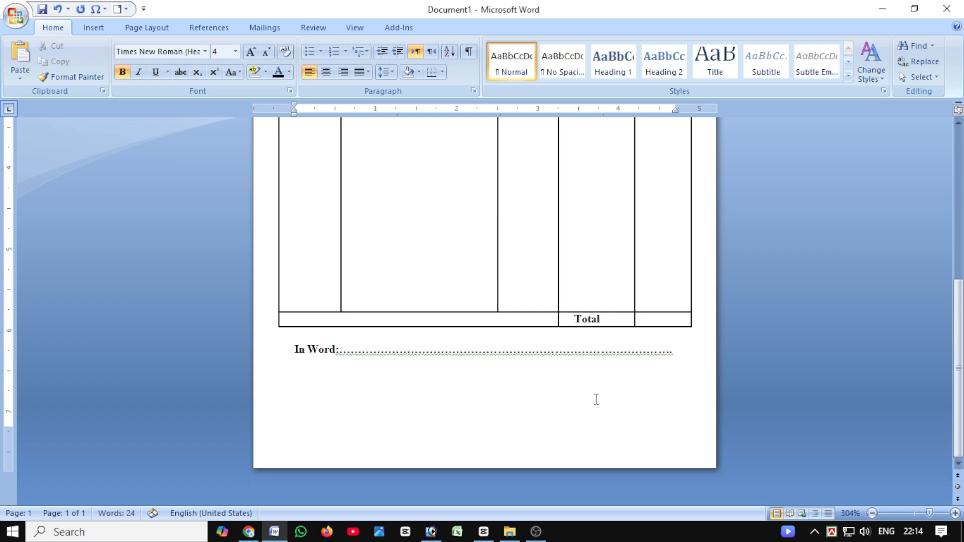
# Add blank space below the In Word line, centre the new line and remove the extra line that spills onto a second page.
pyautogui.press('Return')
pyautogui.press('Return')
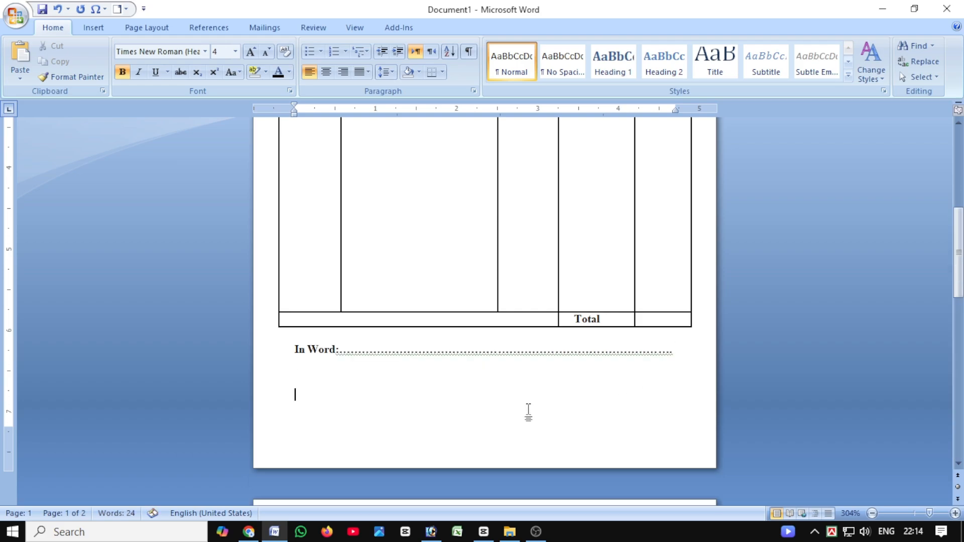
pyautogui.scroll(-5, 371, 434)
pyautogui.hotkey('ctrl', 'e')
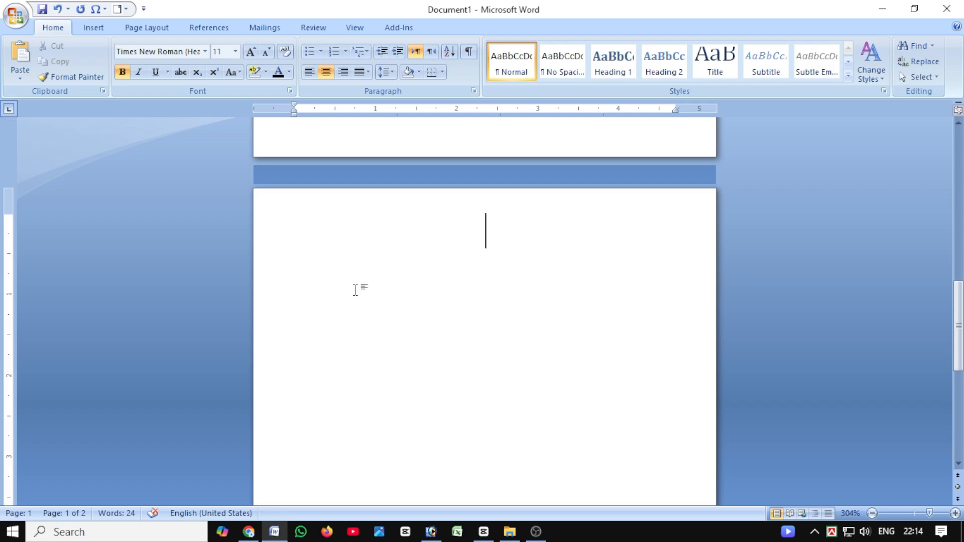
pyautogui.scroll(5, 431, 314)
pyautogui.scroll(-2, 375, 426)
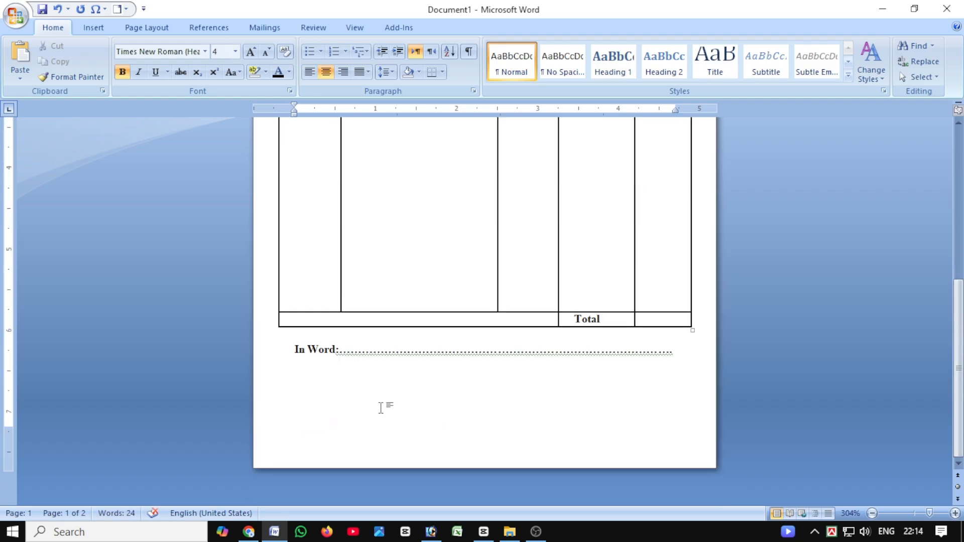
pyautogui.scroll(-2, 501, 420)
pyautogui.press('BackSpace')
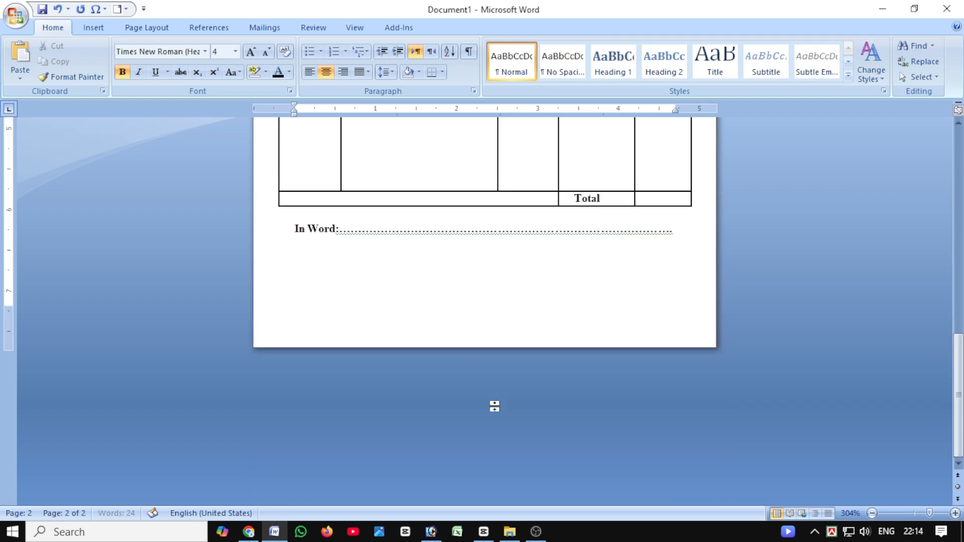
# Enter "Authorized Signature" on the last line and align it to the right margin.
pyautogui.write('Authorized Signatur')
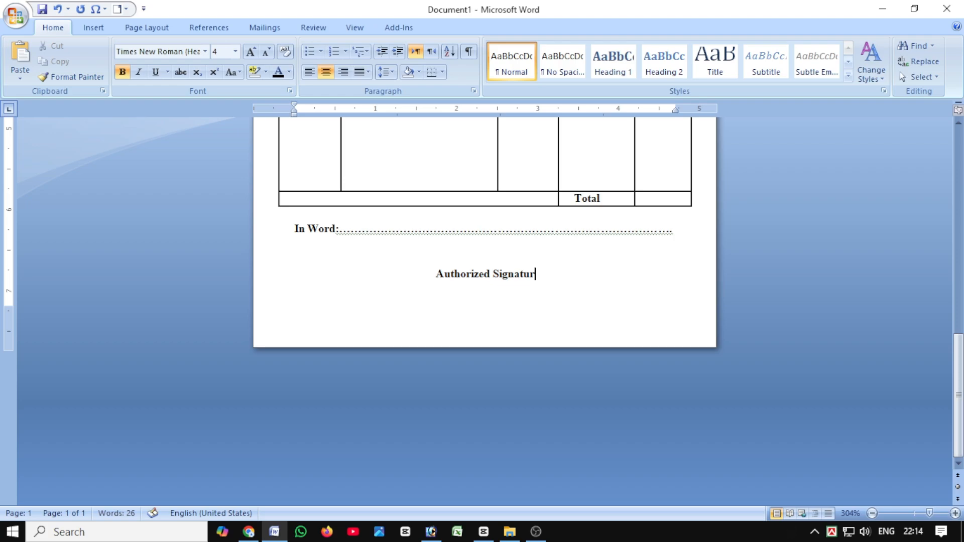
pyautogui.write('e')
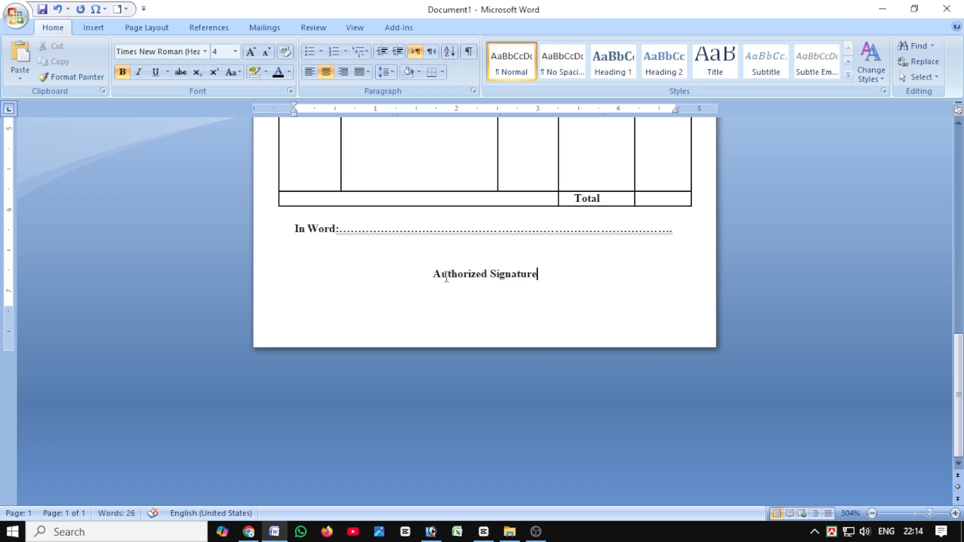
pyautogui.click(343, 72)
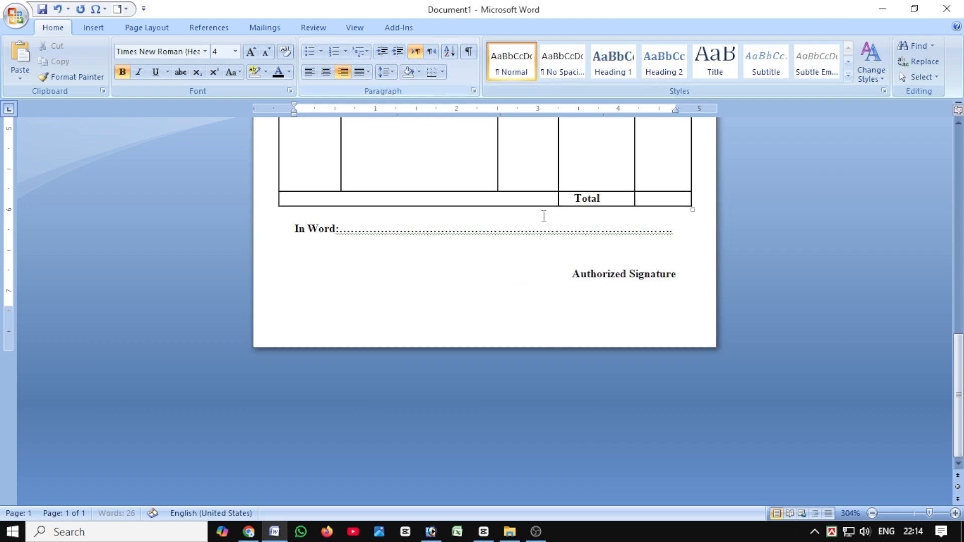
# Insert a blank line above Authorized Signature and draw a horizontal line about 1.36 cm long just over the text.
pyautogui.click(581, 263)
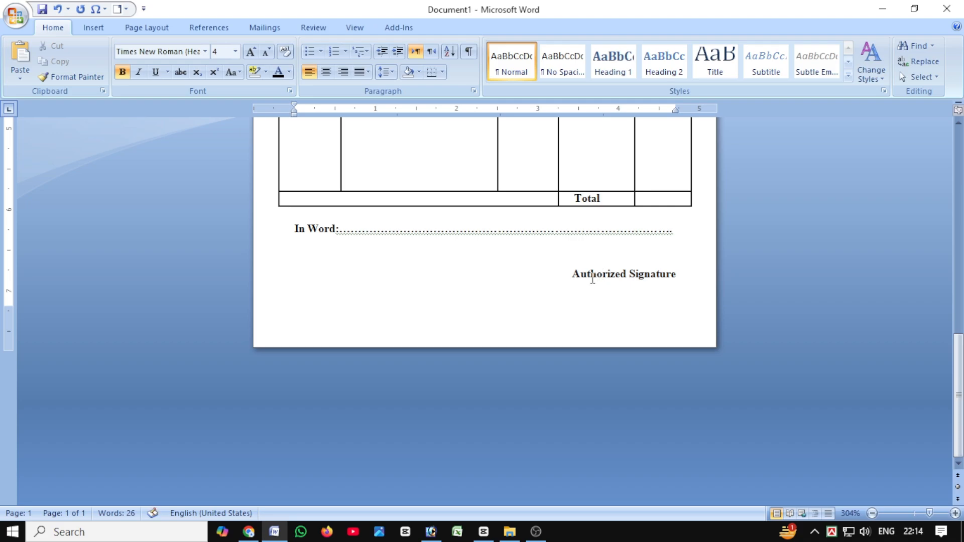
pyautogui.press('Return')
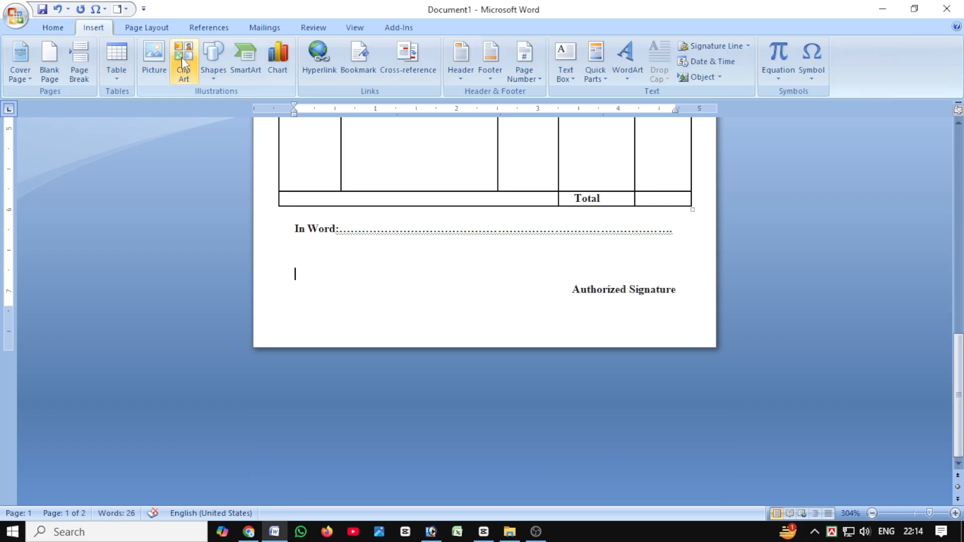
pyautogui.click(215, 74)
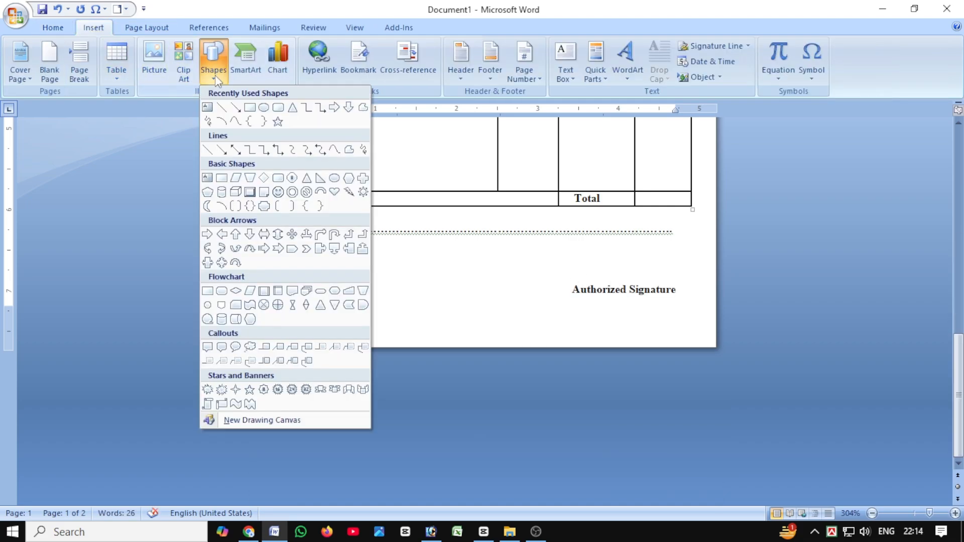
pyautogui.click(225, 108)
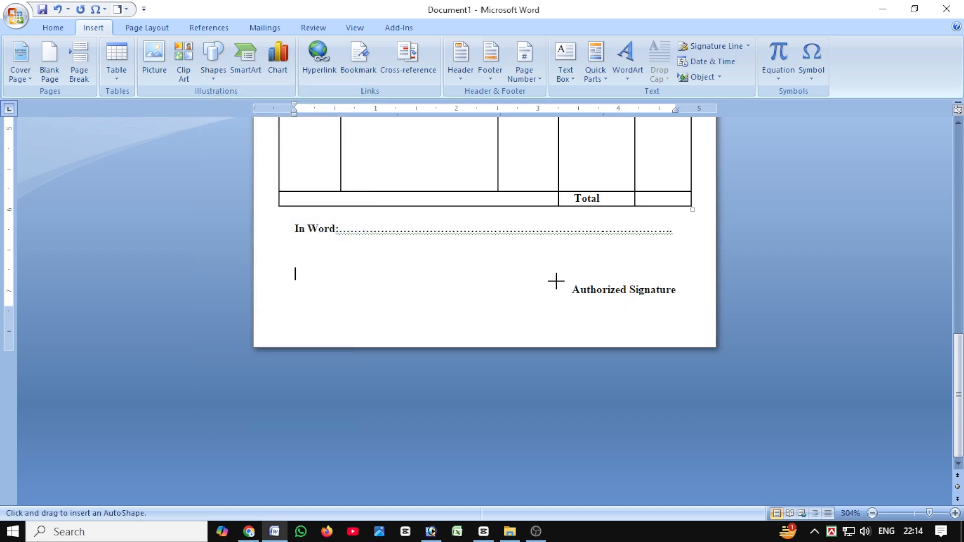
pyautogui.moveTo(569, 281); pyautogui.dragTo(680, 284)
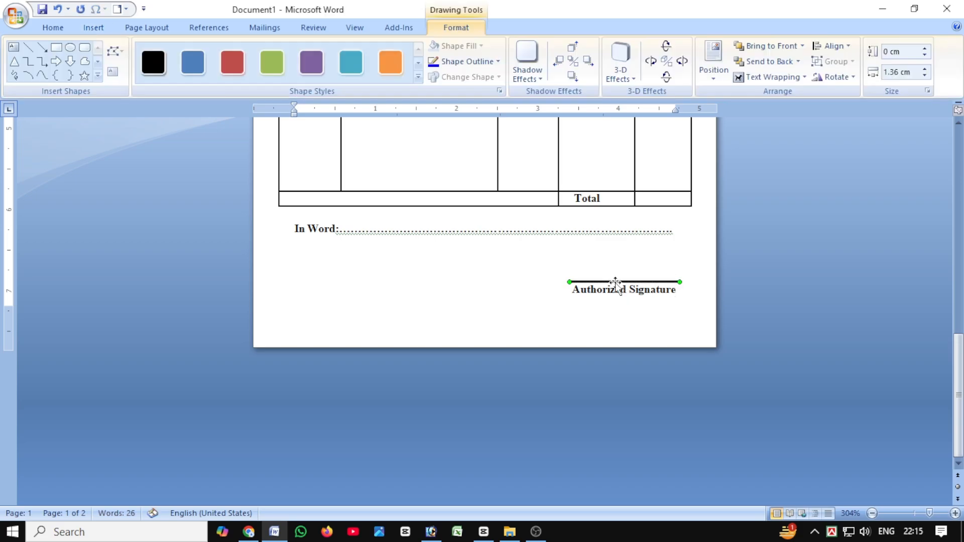
# Give the signature line a thinner outline weight and deselect it.
pyautogui.click(469, 65)
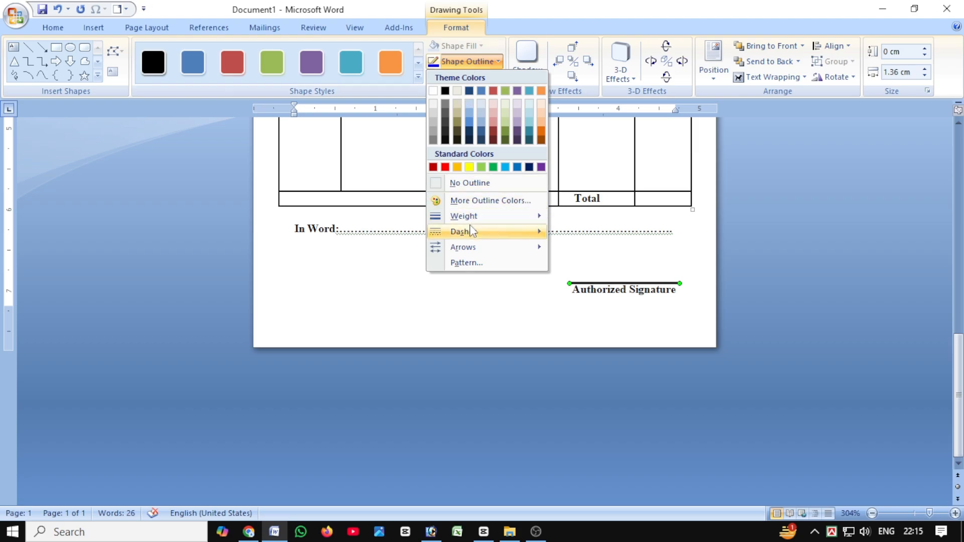
pyautogui.moveTo(464, 221)
pyautogui.click(598, 223)
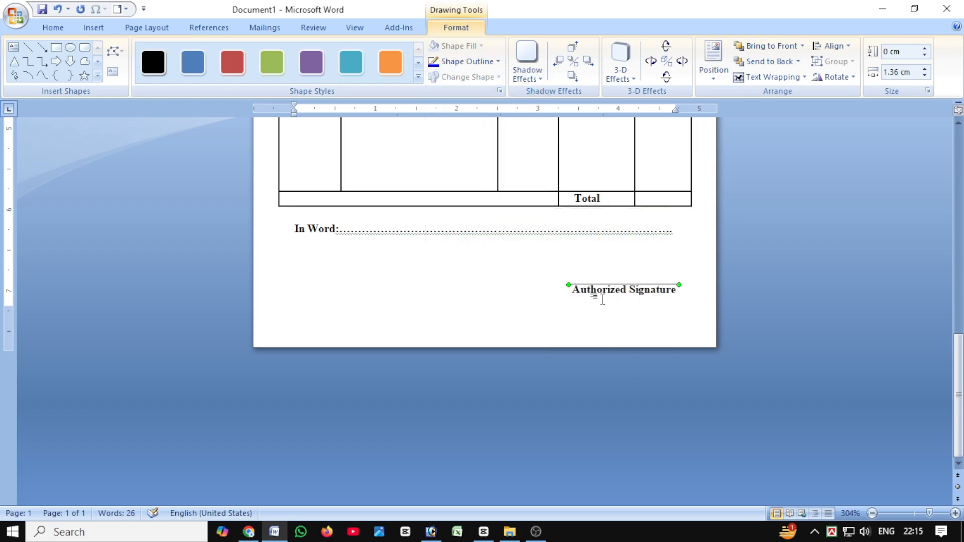
pyautogui.click(499, 285)
# Remove bold from the proprietor, address and contact lines below the academy name.
pyautogui.scroll(4, 414, 308)
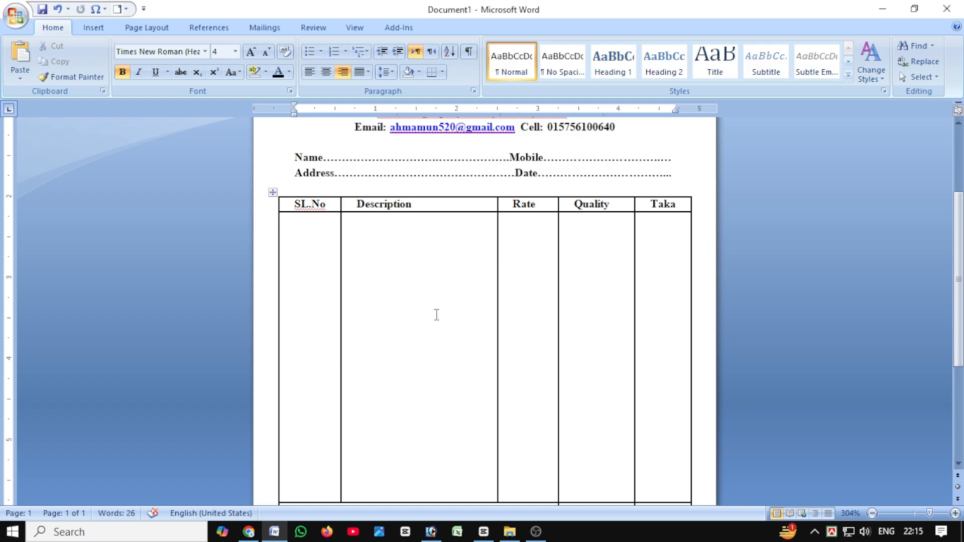
pyautogui.scroll(2, 437, 315)
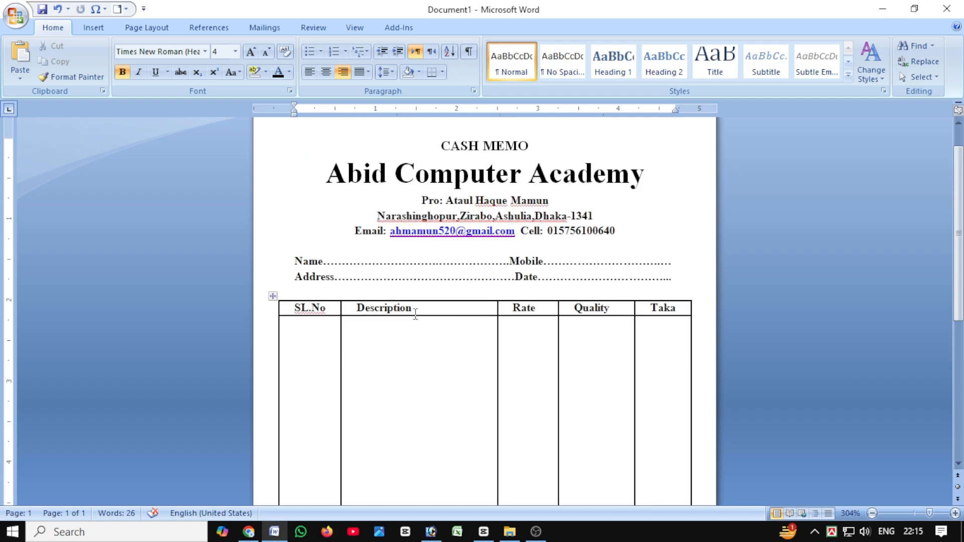
pyautogui.scroll(1, 416, 314)
pyautogui.moveTo(621, 275); pyautogui.dragTo(396, 243)
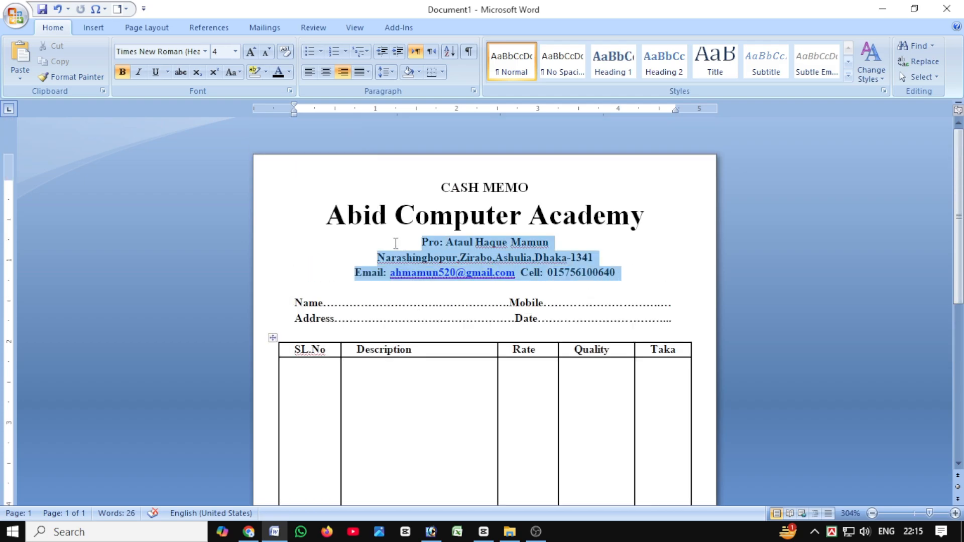
pyautogui.hotkey('ctrl', 'b')
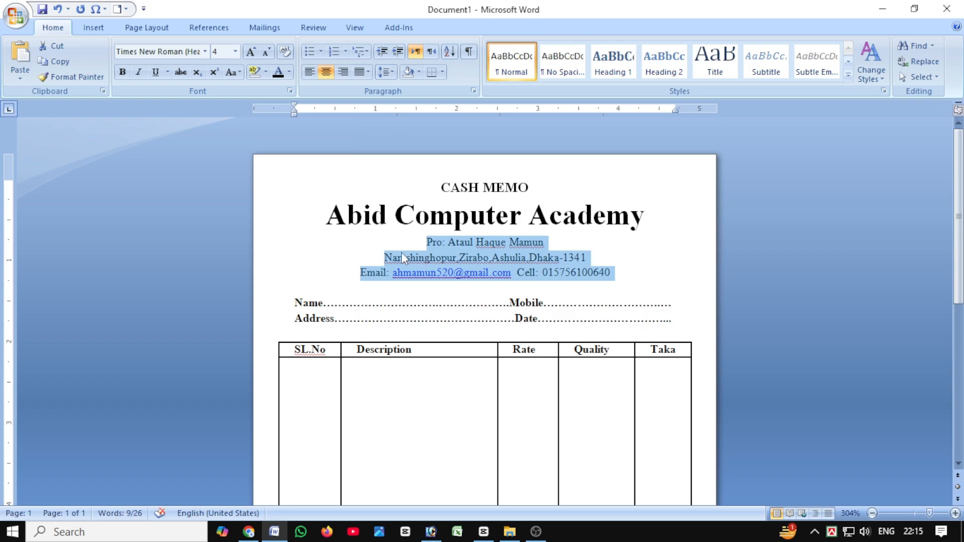
# Make only the "Pro:" proprietor line bold again.
pyautogui.click(547, 242)
pyautogui.moveTo(537, 242); pyautogui.dragTo(390, 245)
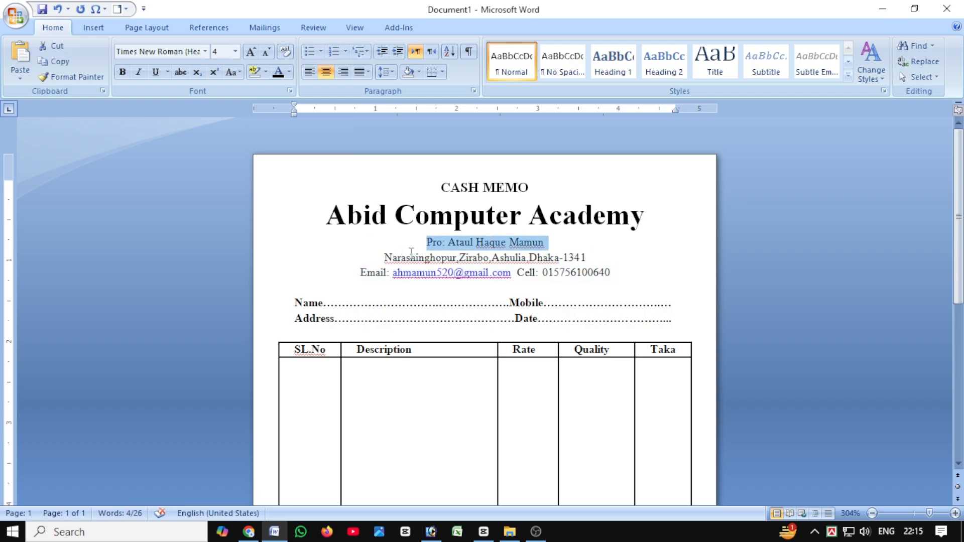
pyautogui.hotkey('ctrl', 'b')
pyautogui.click(382, 245)
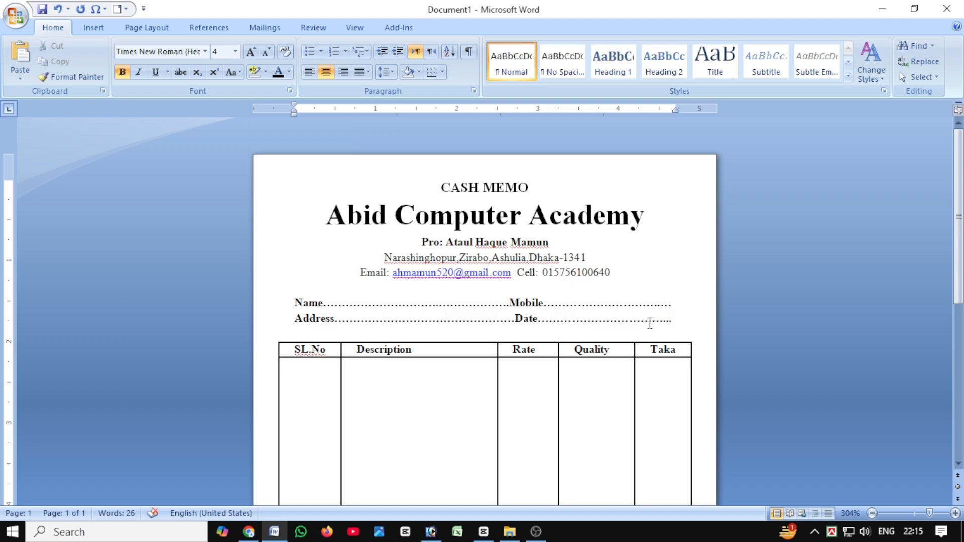
pyautogui.scroll(-2, 330, 288)
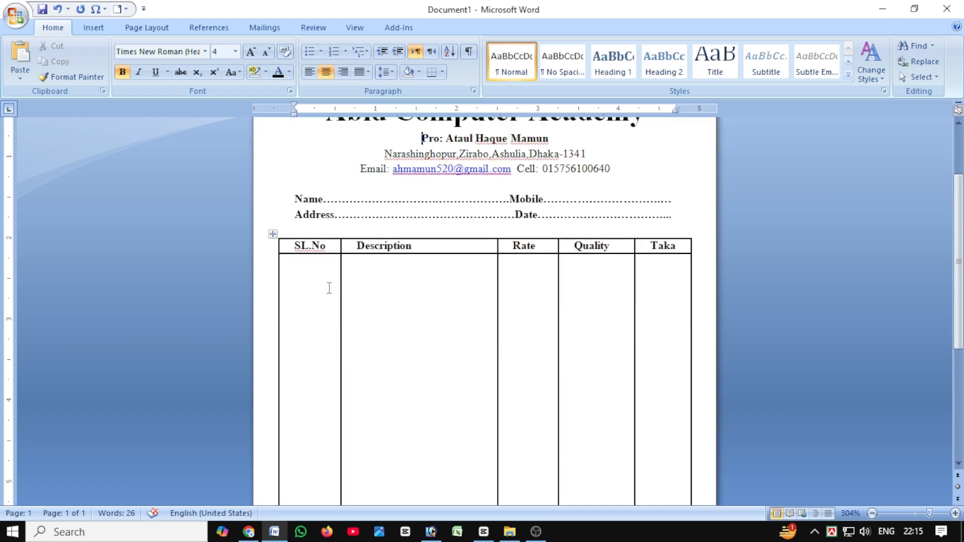
pyautogui.moveTo(299, 249); pyautogui.dragTo(668, 246)
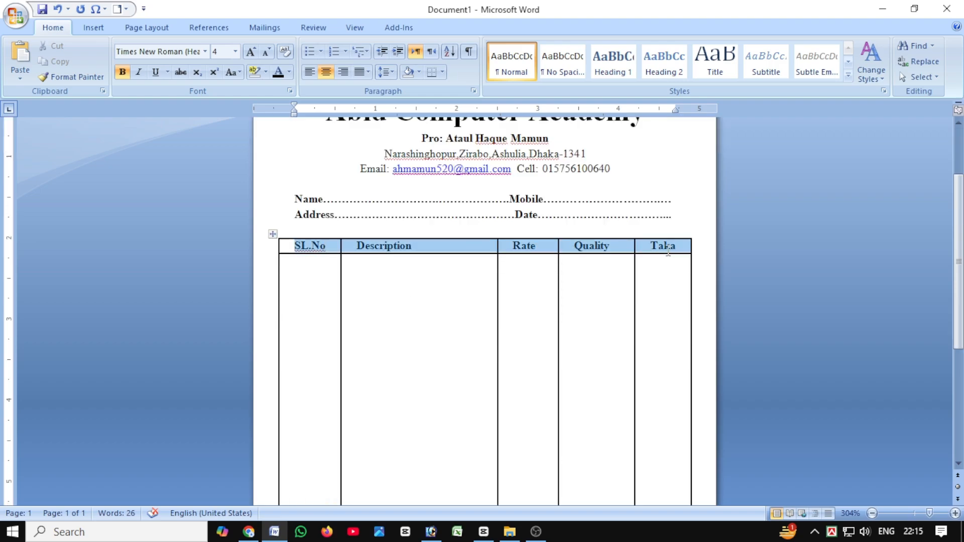
pyautogui.click(547, 286)
pyautogui.scroll(-5, 384, 301)
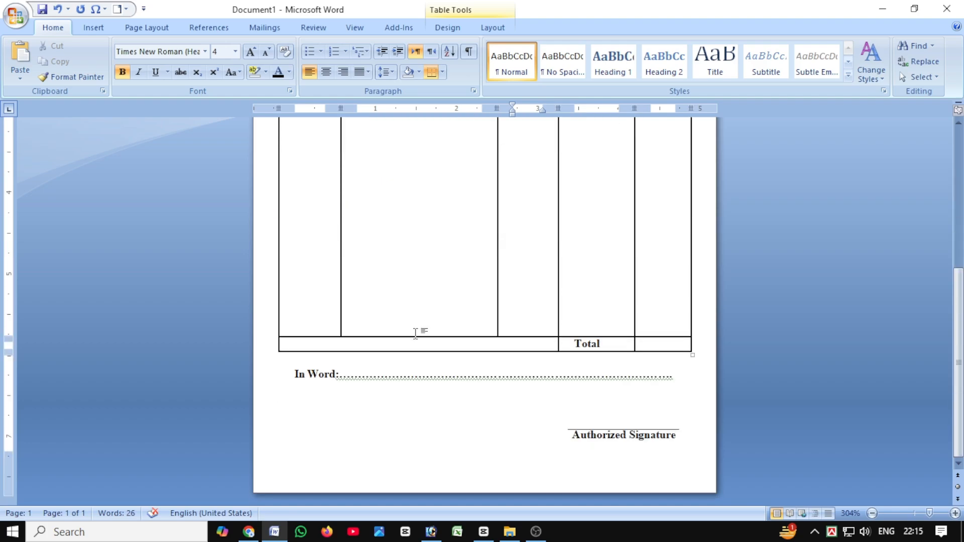
pyautogui.click(669, 323)
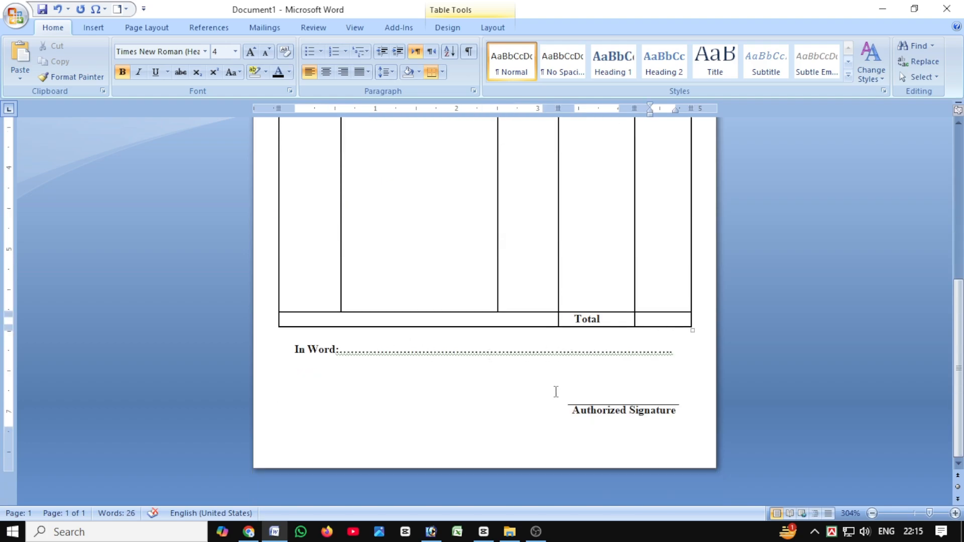
# Set the memo's page colour to Orange, Accent 6, Lighter 40% and check it over the whole page.
pyautogui.scroll(7, 538, 399)
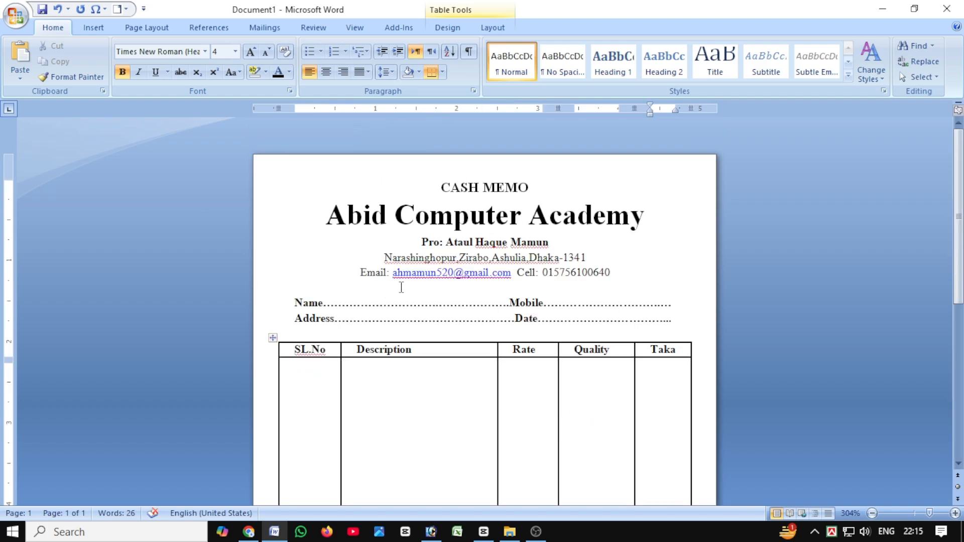
pyautogui.click(153, 29)
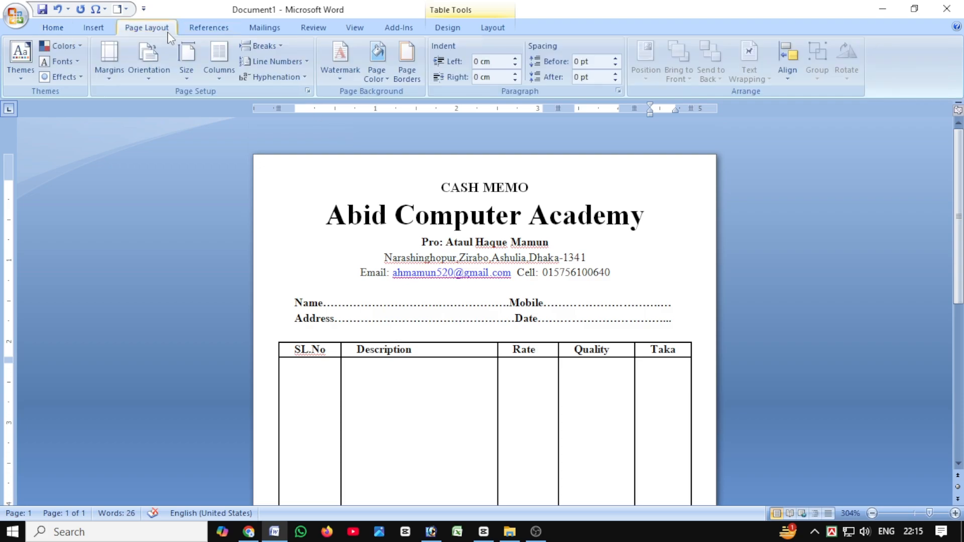
pyautogui.click(381, 79)
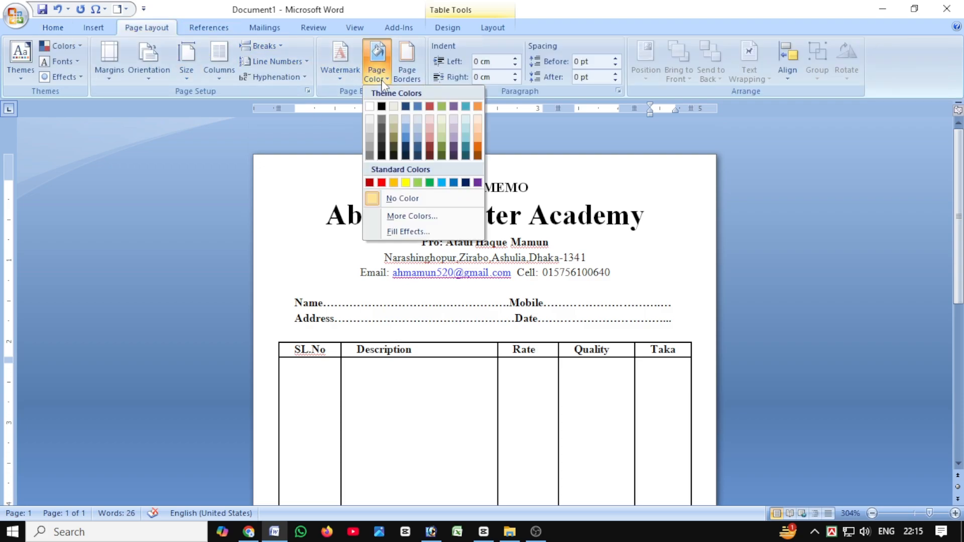
pyautogui.click(477, 141)
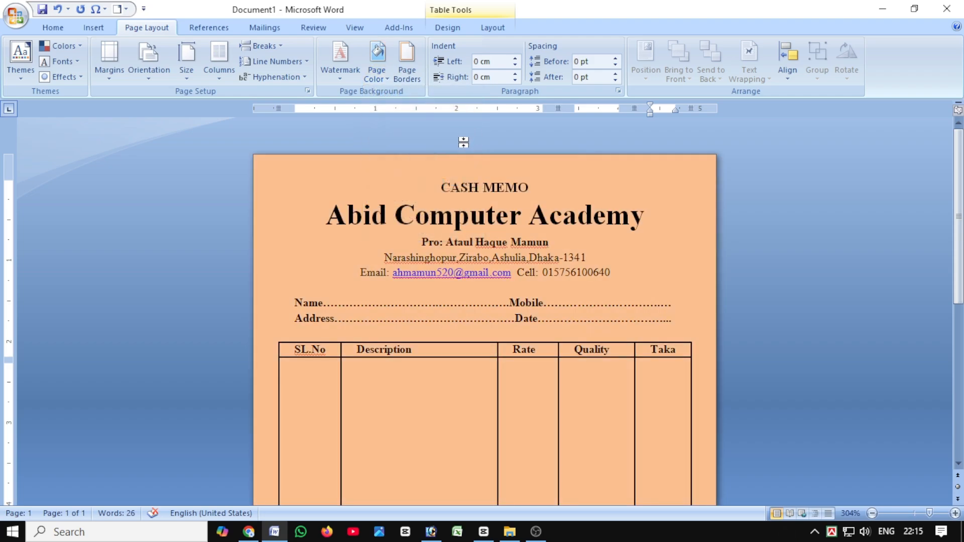
pyautogui.scroll(-5, 463, 271)
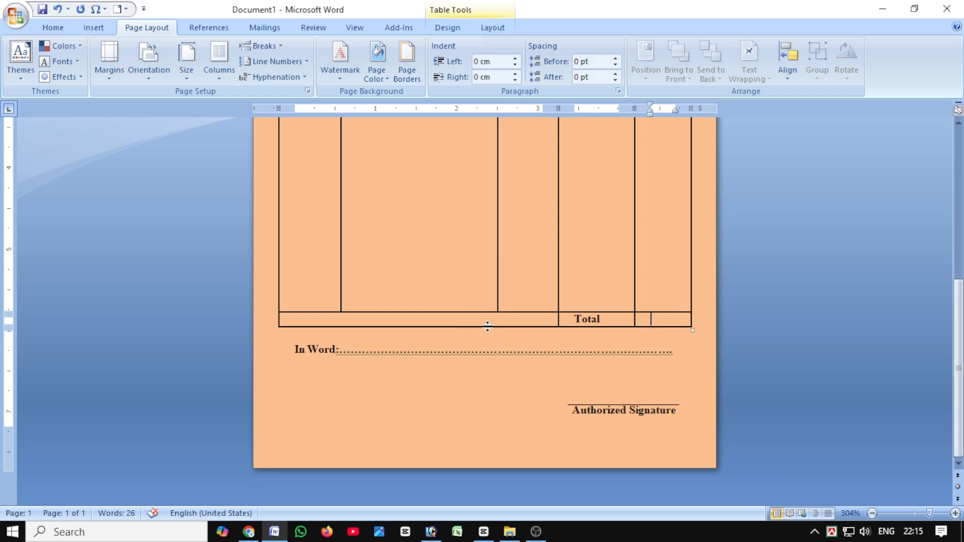
pyautogui.scroll(5, 488, 326)
pyautogui.scroll(-5, 482, 326)
pyautogui.scroll(5, 472, 329)
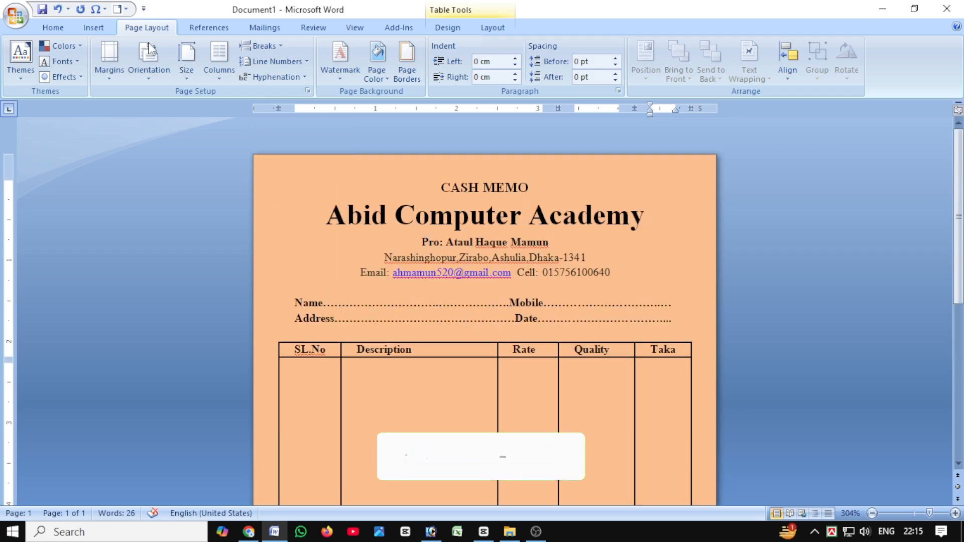
# Publish the memo as a PDF named CASH MEMO on the Desktop with Standard optimization, replacing the existing file.
pyautogui.click(15, 15)
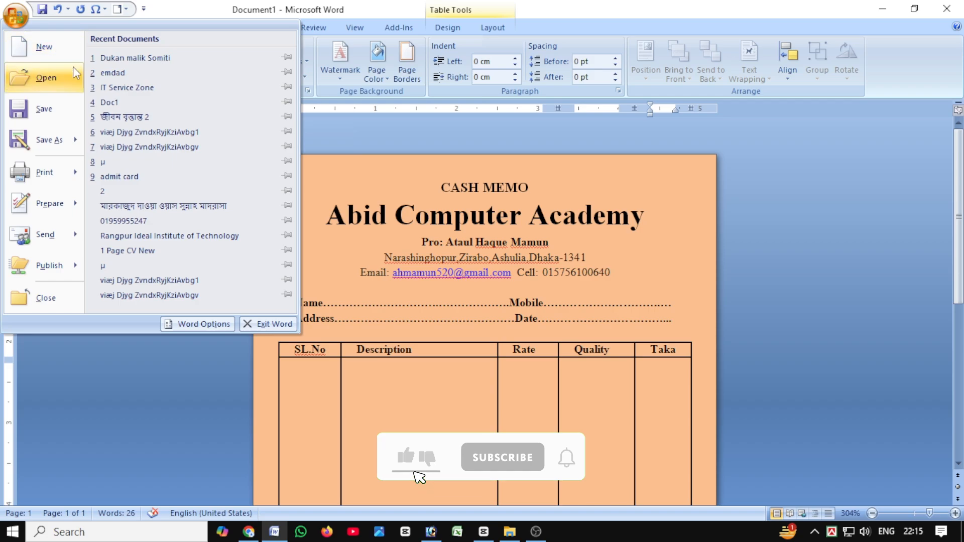
pyautogui.moveTo(65, 141)
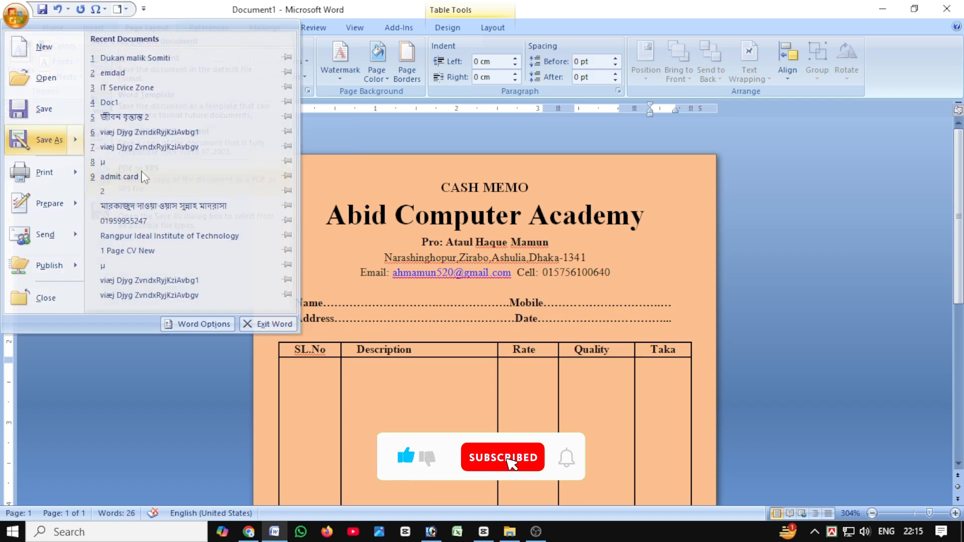
pyautogui.click(145, 177)
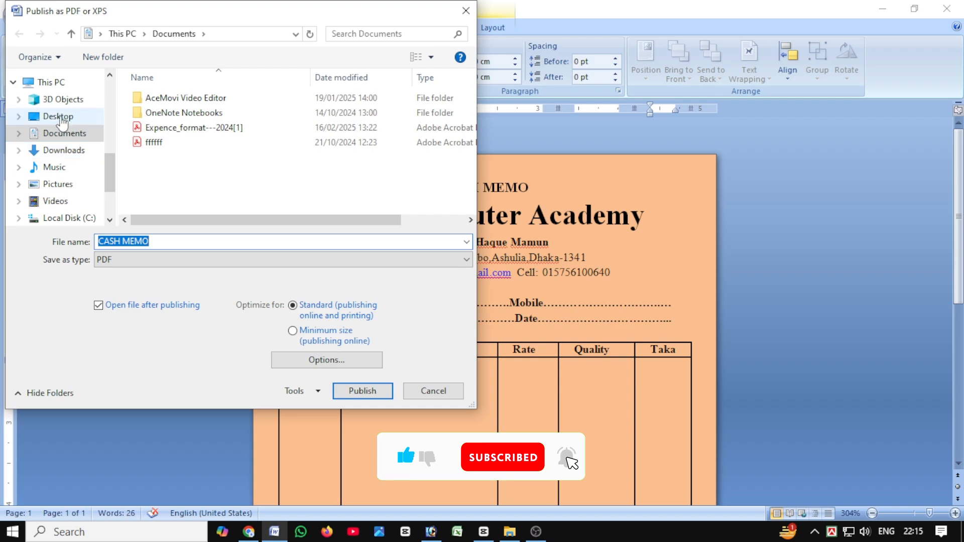
pyautogui.click(59, 117)
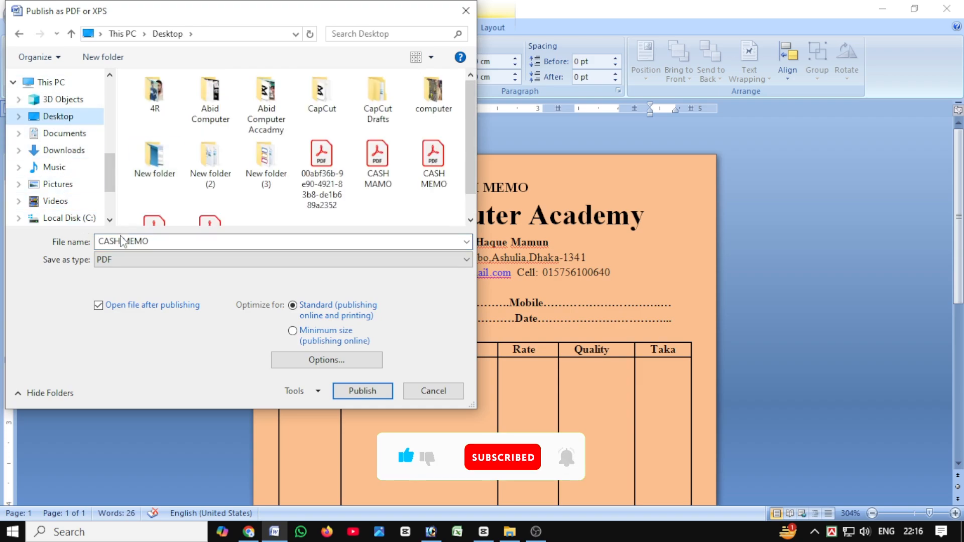
pyautogui.click(165, 243)
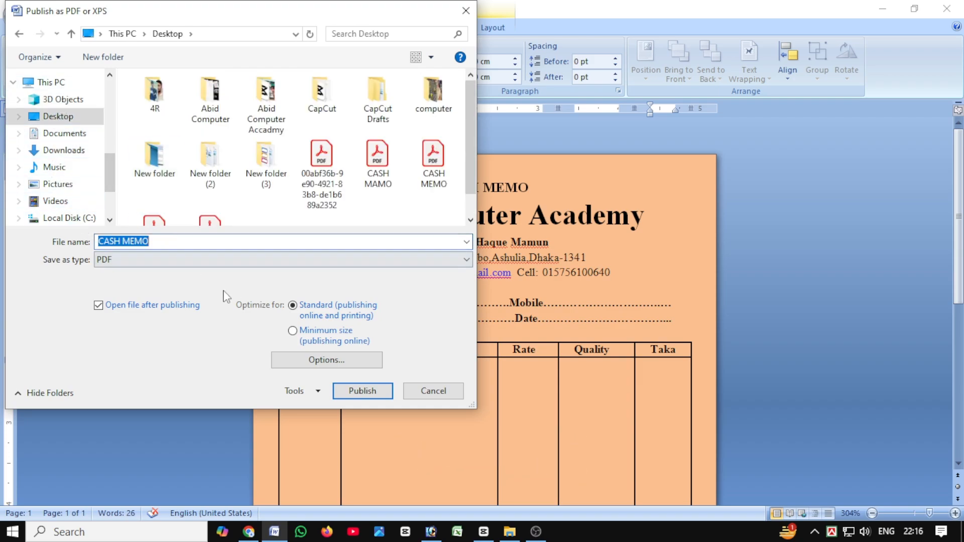
pyautogui.click(363, 391)
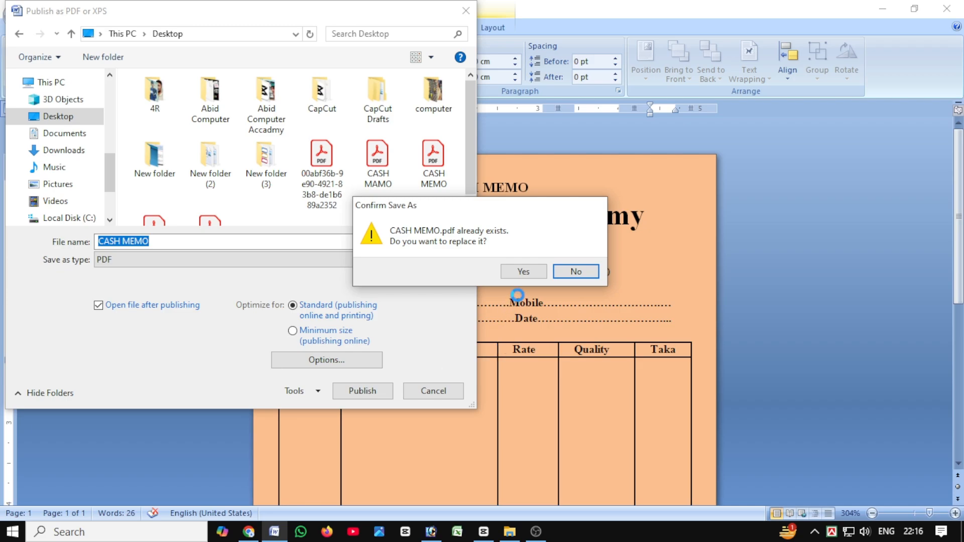
pyautogui.click(523, 271)
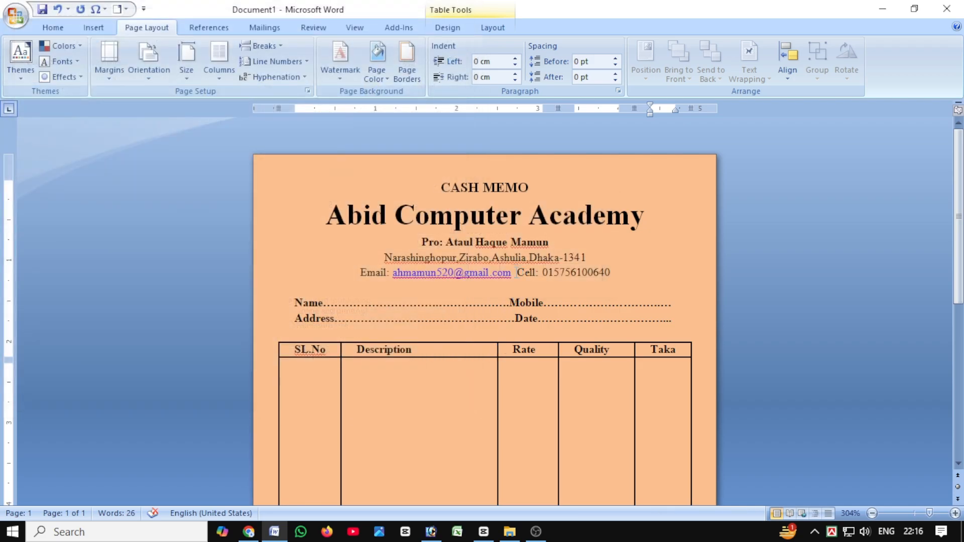